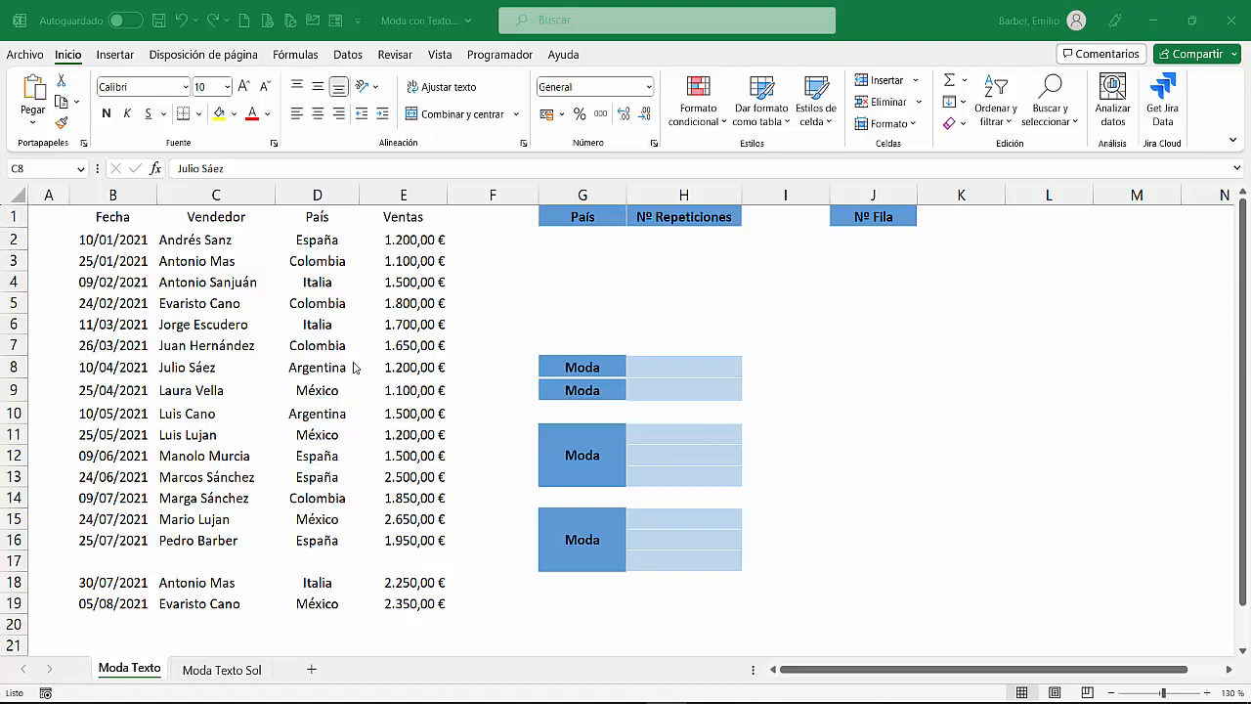
Format the sales data in B1:E16 as a table with headers, using the light blue banded style from the Medio group.
left_click(327, 379)
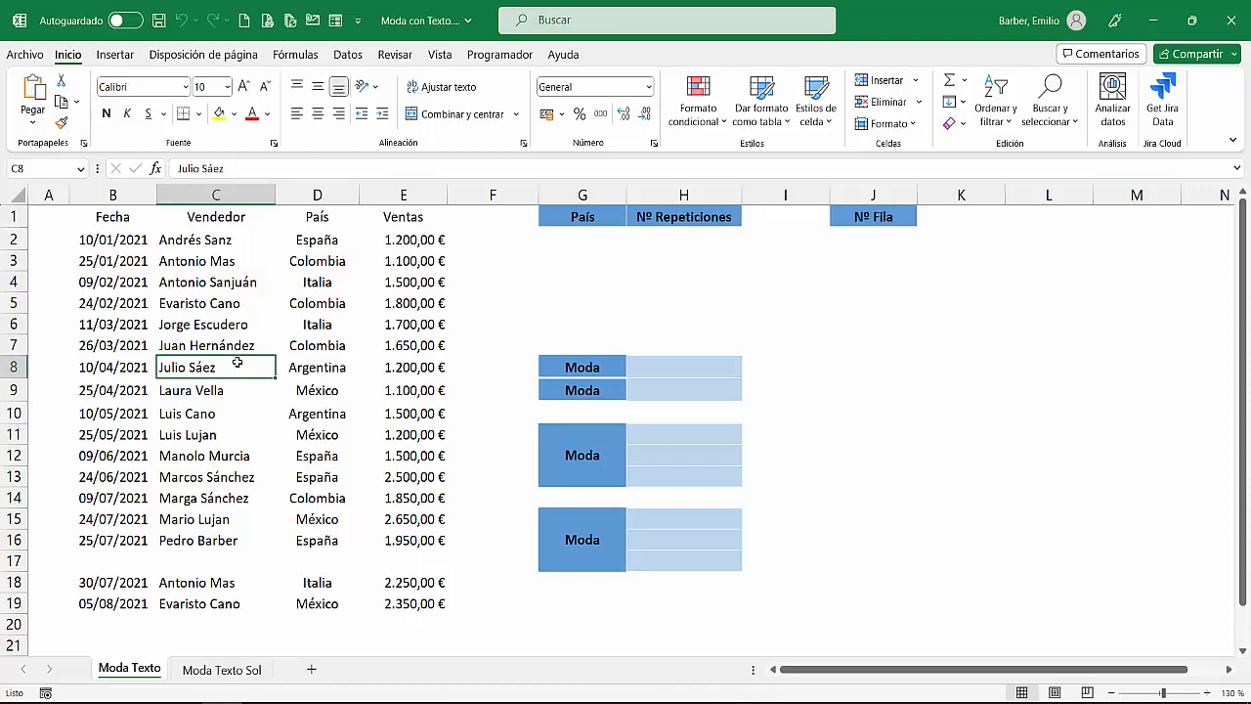
left_click(754, 119)
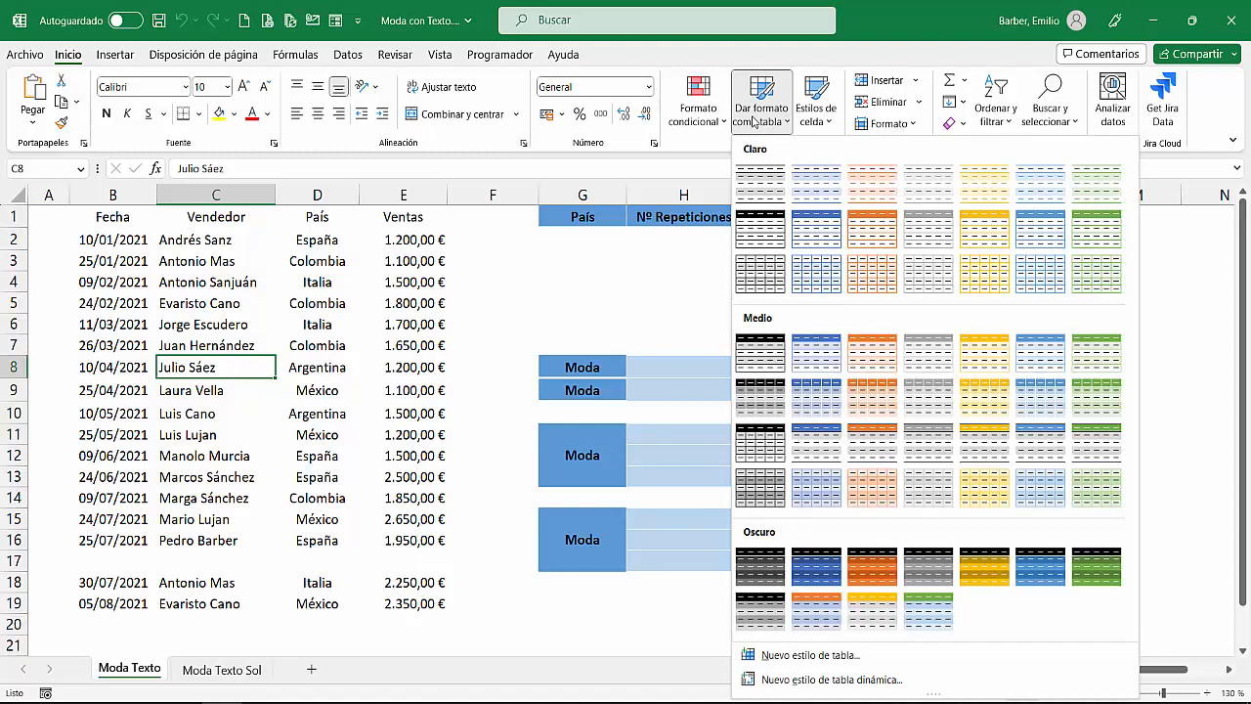
left_click(1038, 408)
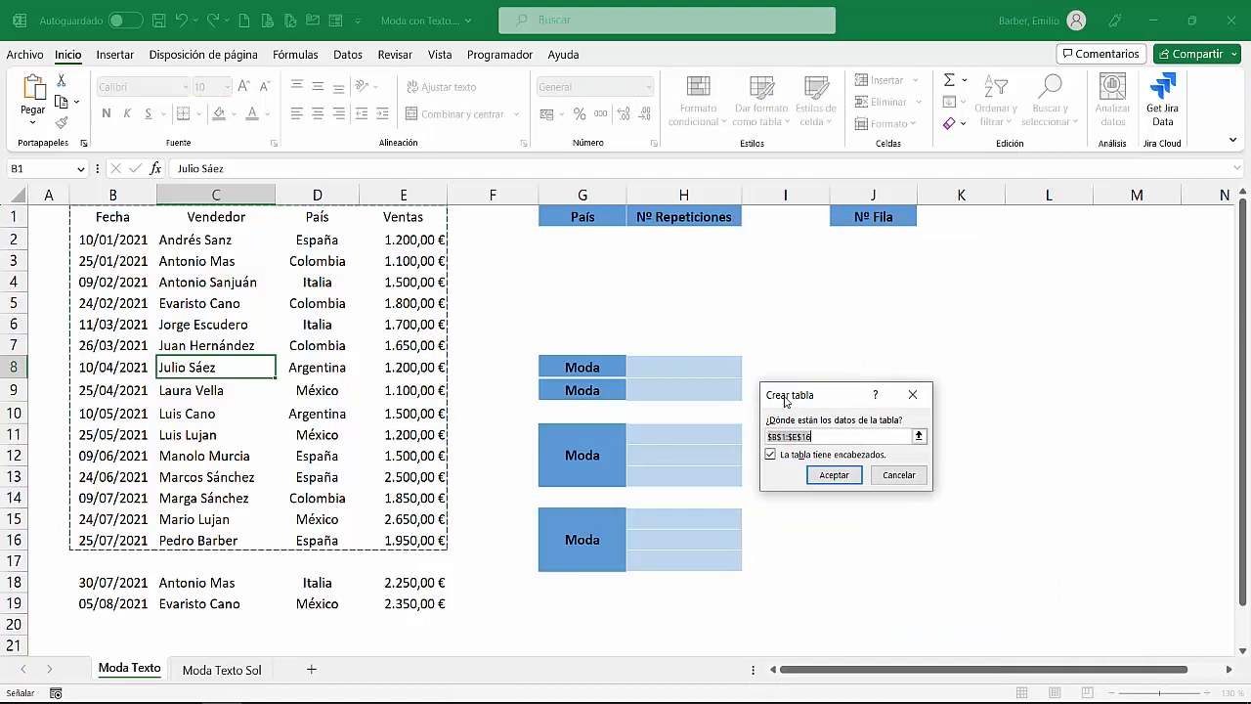
left_click(834, 475)
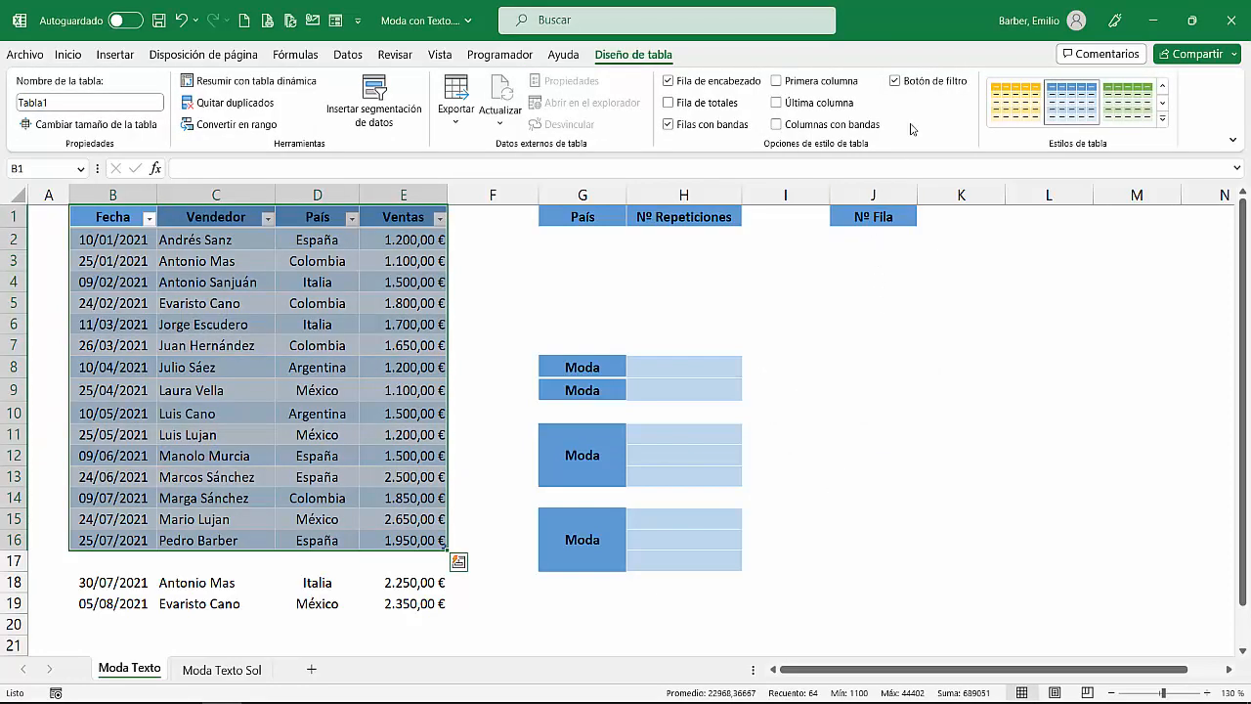
Remove the filter buttons from the table's headers and name the table Ventas.
left_click(895, 81)
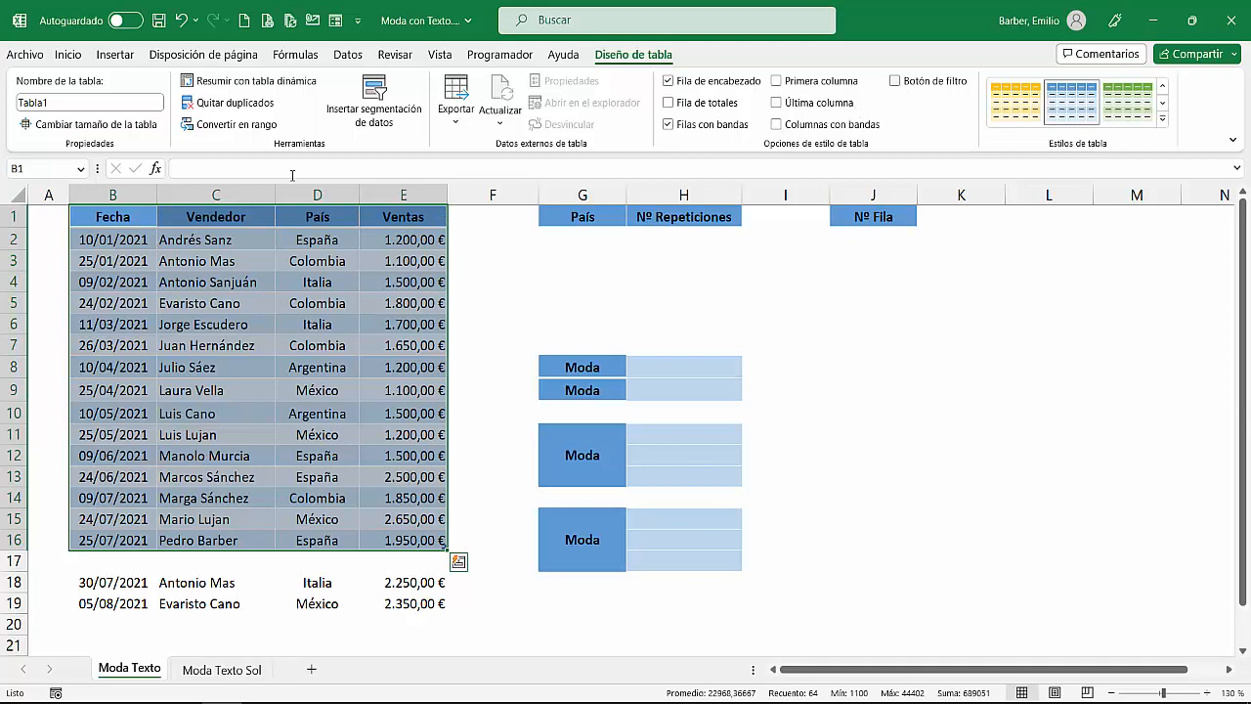
left_click(77, 105)
type("Ventas")
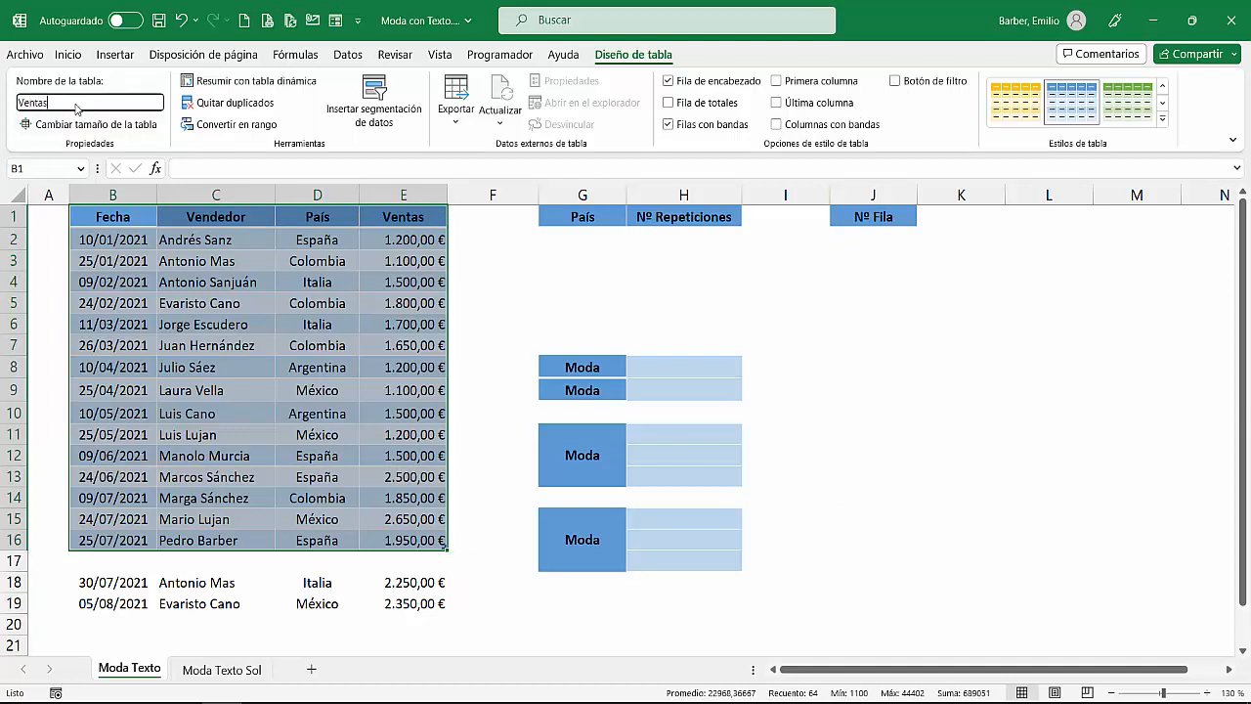
key("Return")
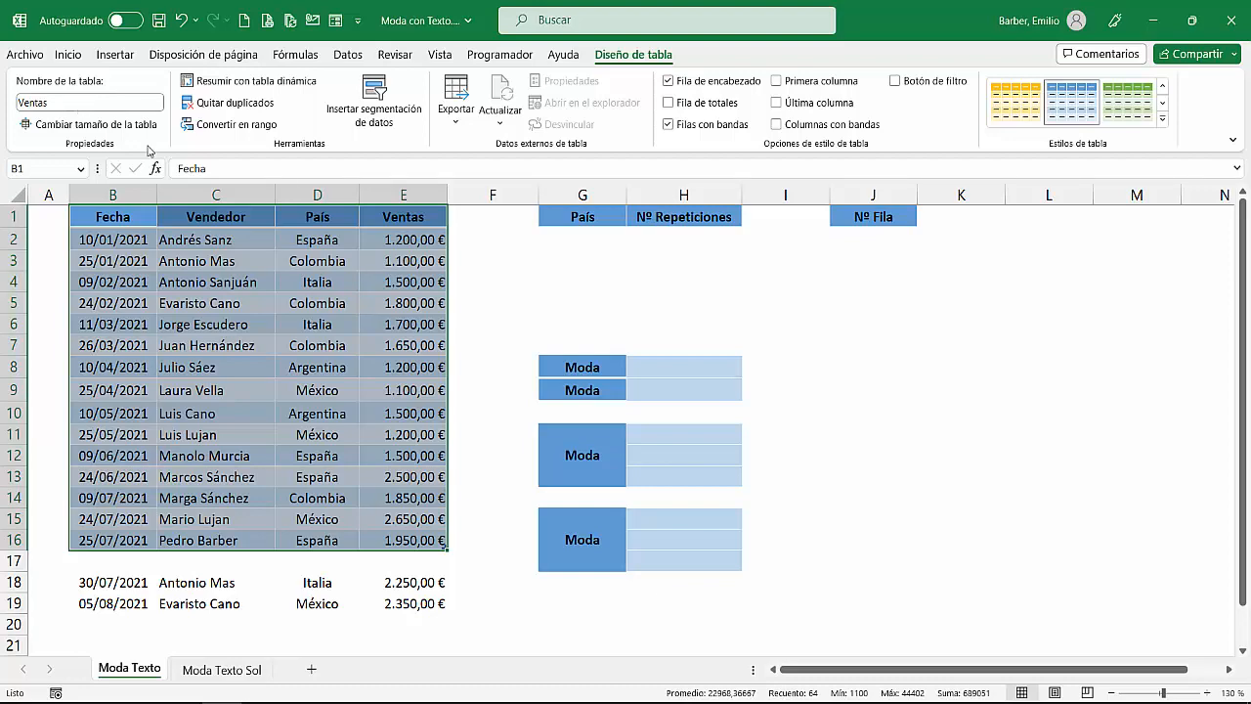
Insert the statistical function MODA.UNO in H8 with the table's País column as its first argument: =MODA.UNO(Ventas[País]).
left_click(636, 365)
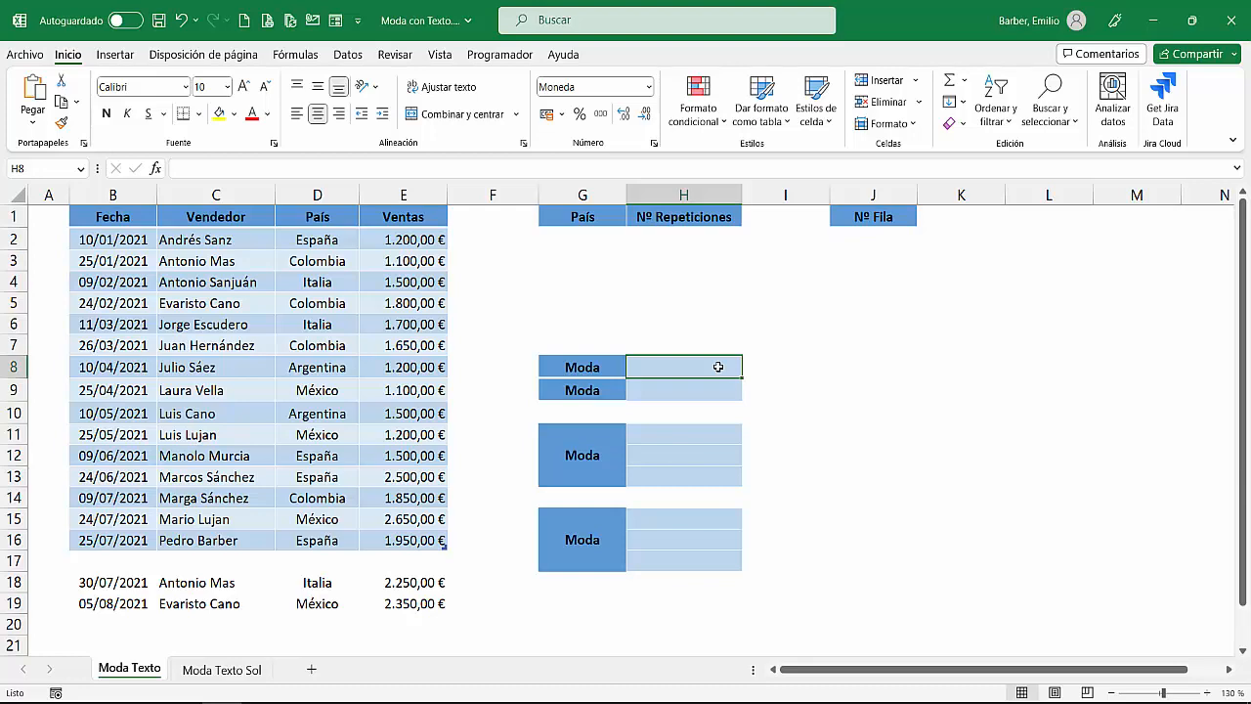
left_click(297, 61)
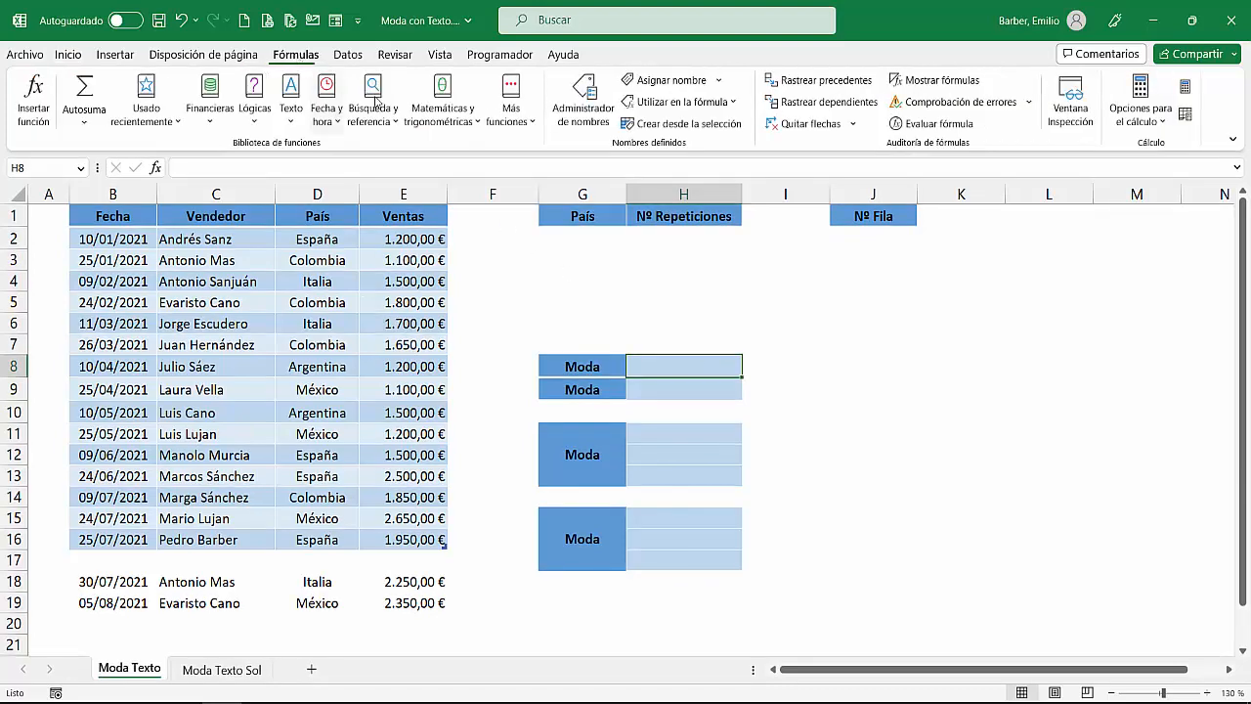
left_click(511, 105)
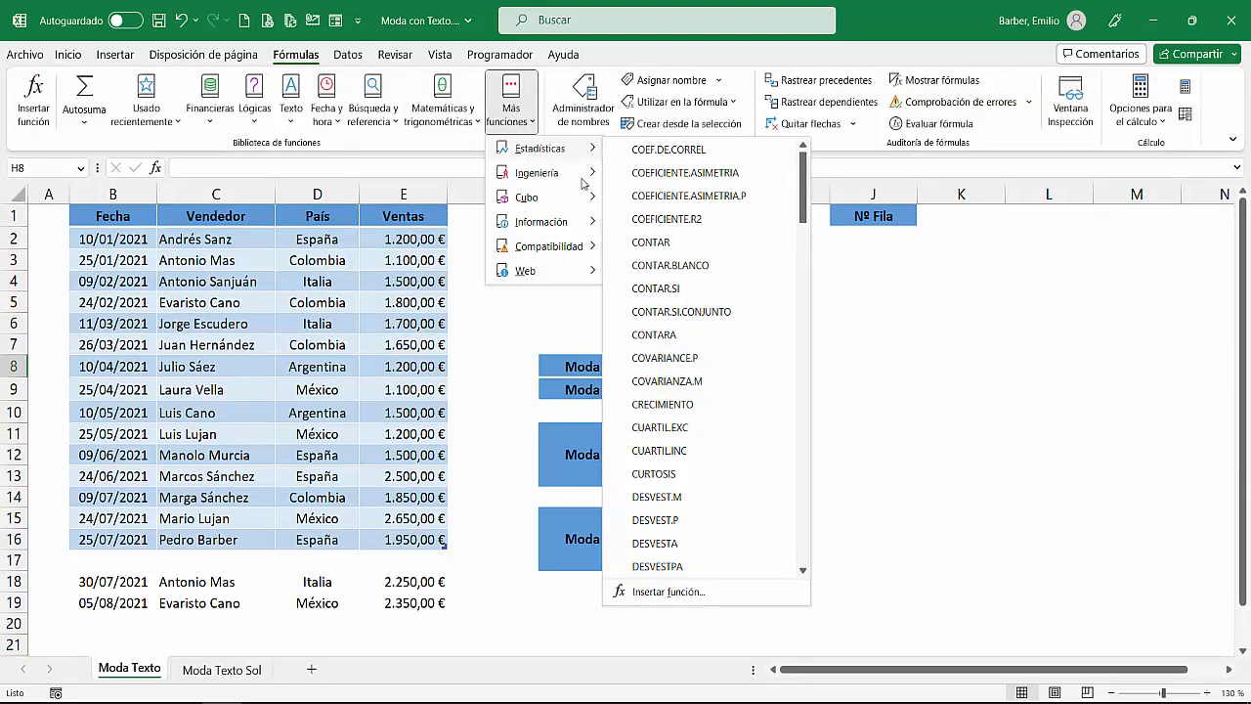
scroll(723, 433, "down", 20)
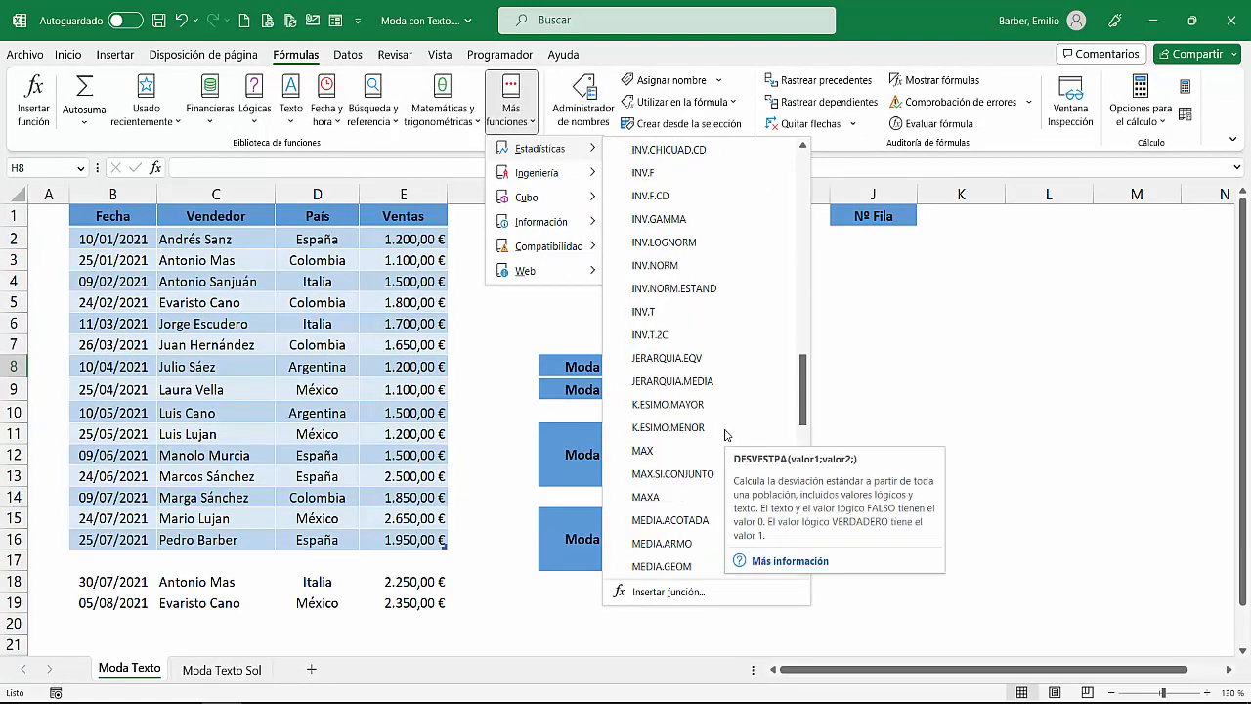
scroll(725, 434, "down", 3)
left_click(671, 475)
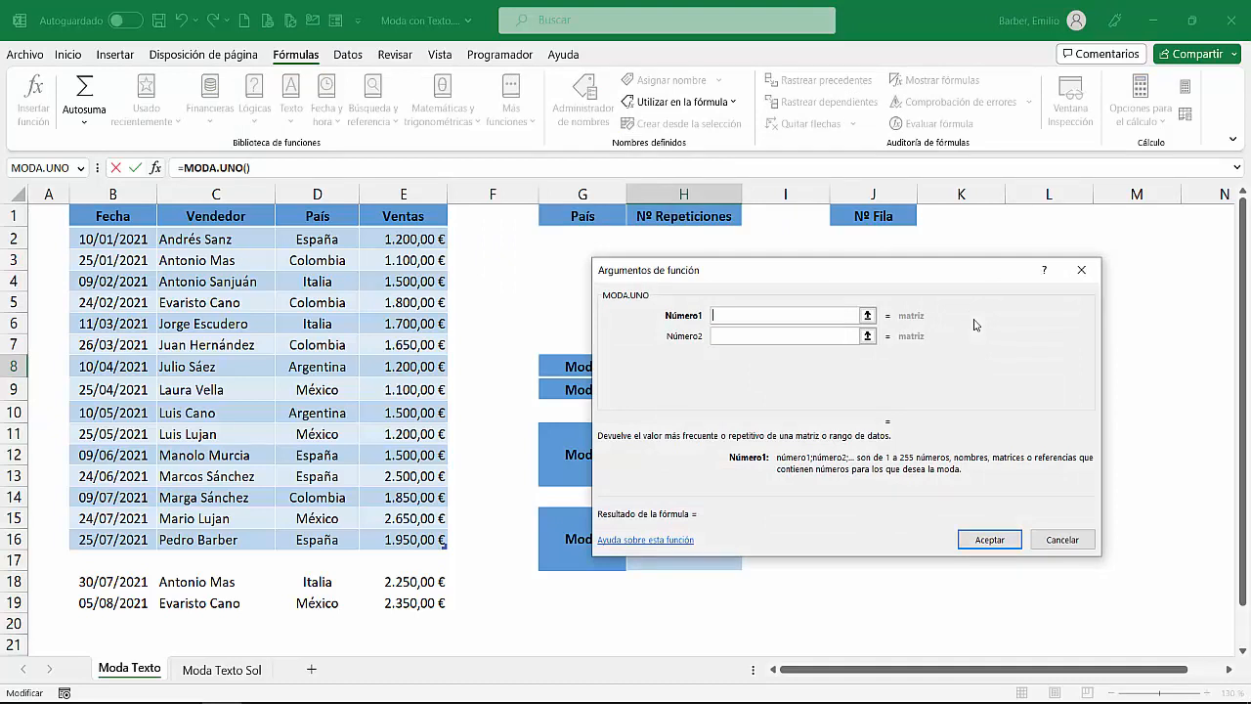
left_click(304, 202)
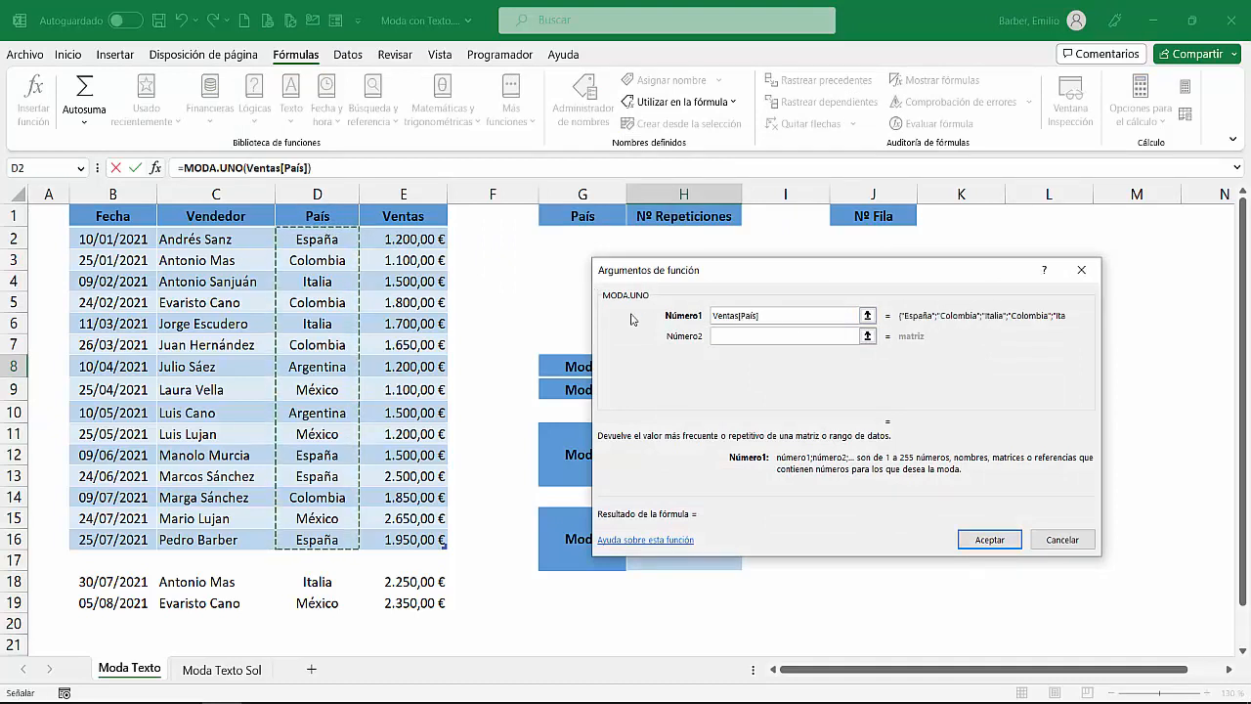
left_click(990, 540)
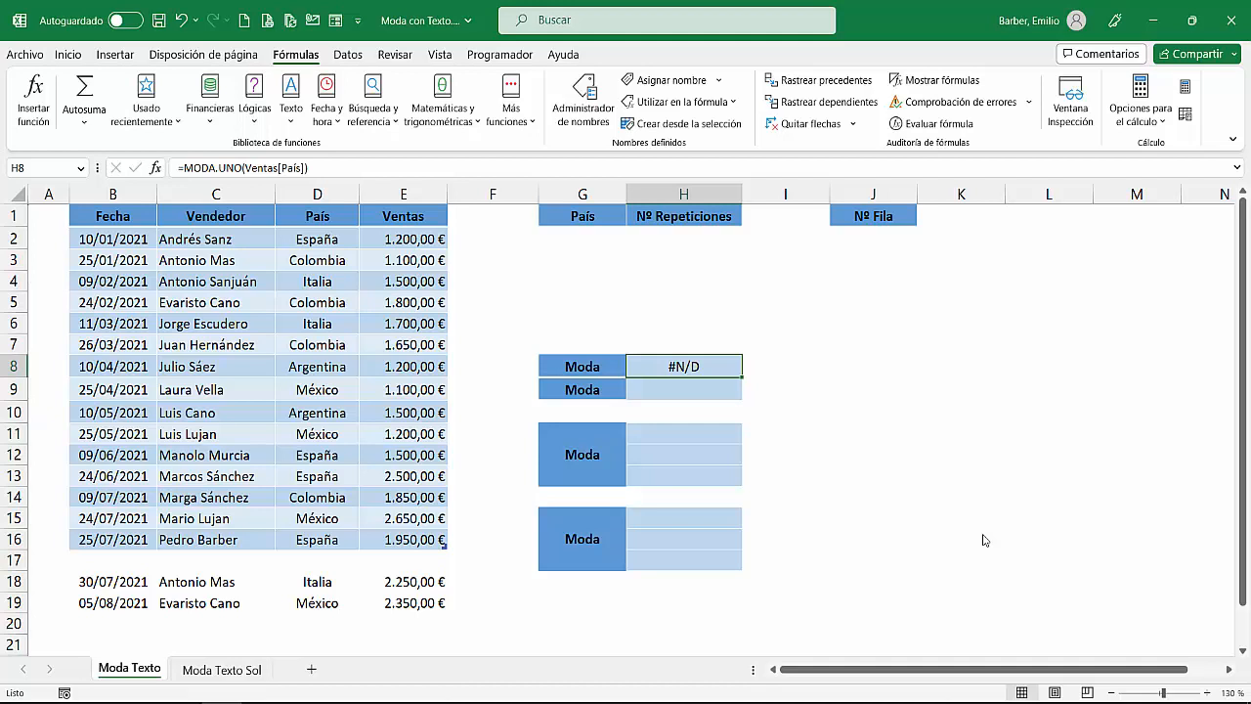
Insert COINCIDIR in J2 with Ventas[País] as both lookup value and lookup array and match type 0.
left_click(867, 232)
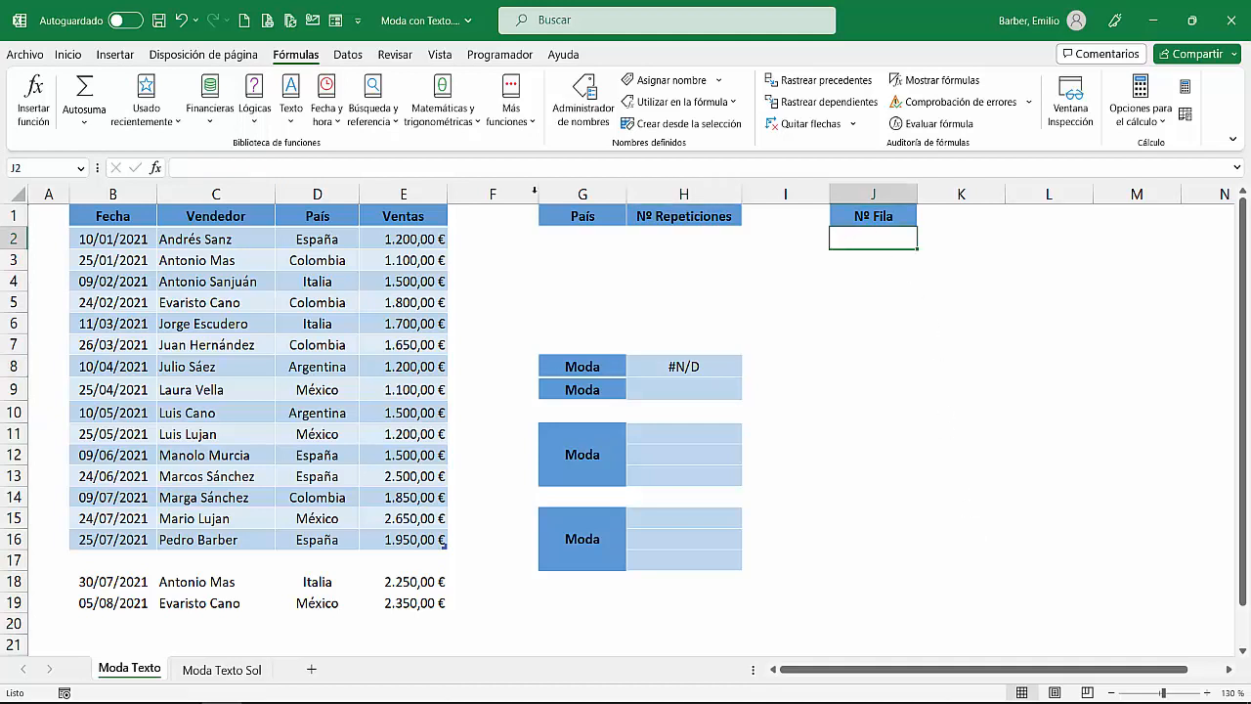
left_click(373, 109)
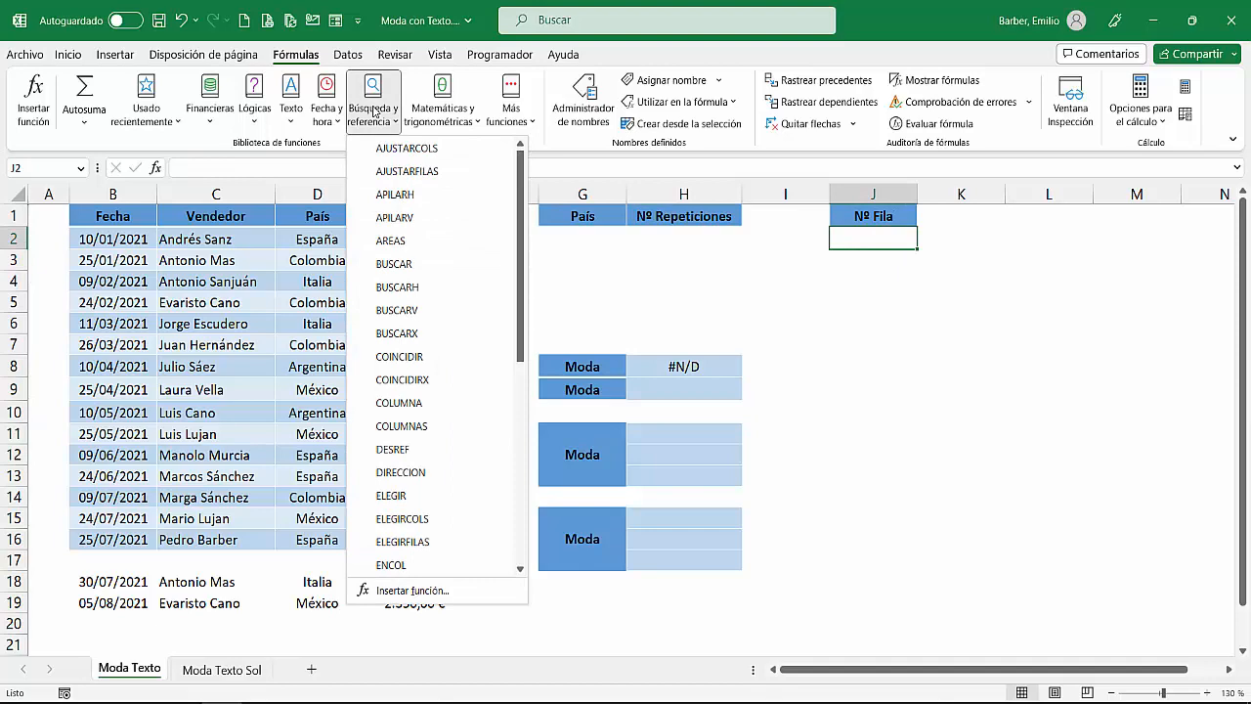
left_click(399, 357)
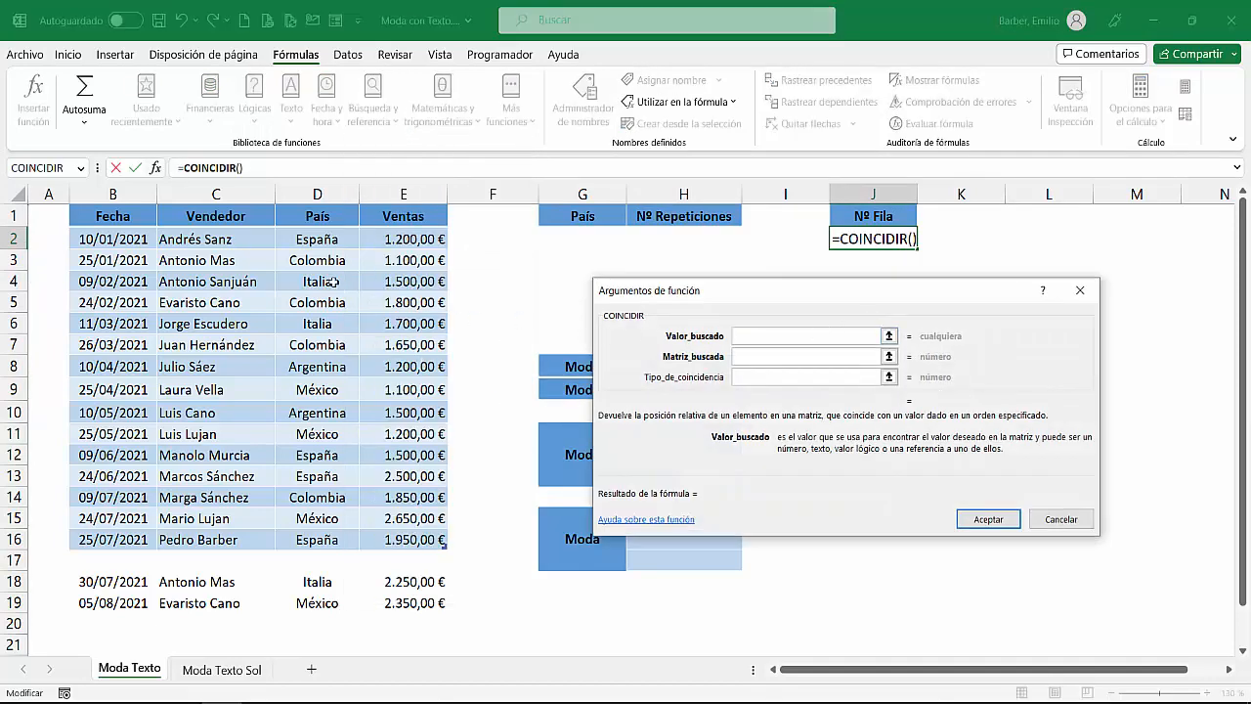
left_click(311, 204)
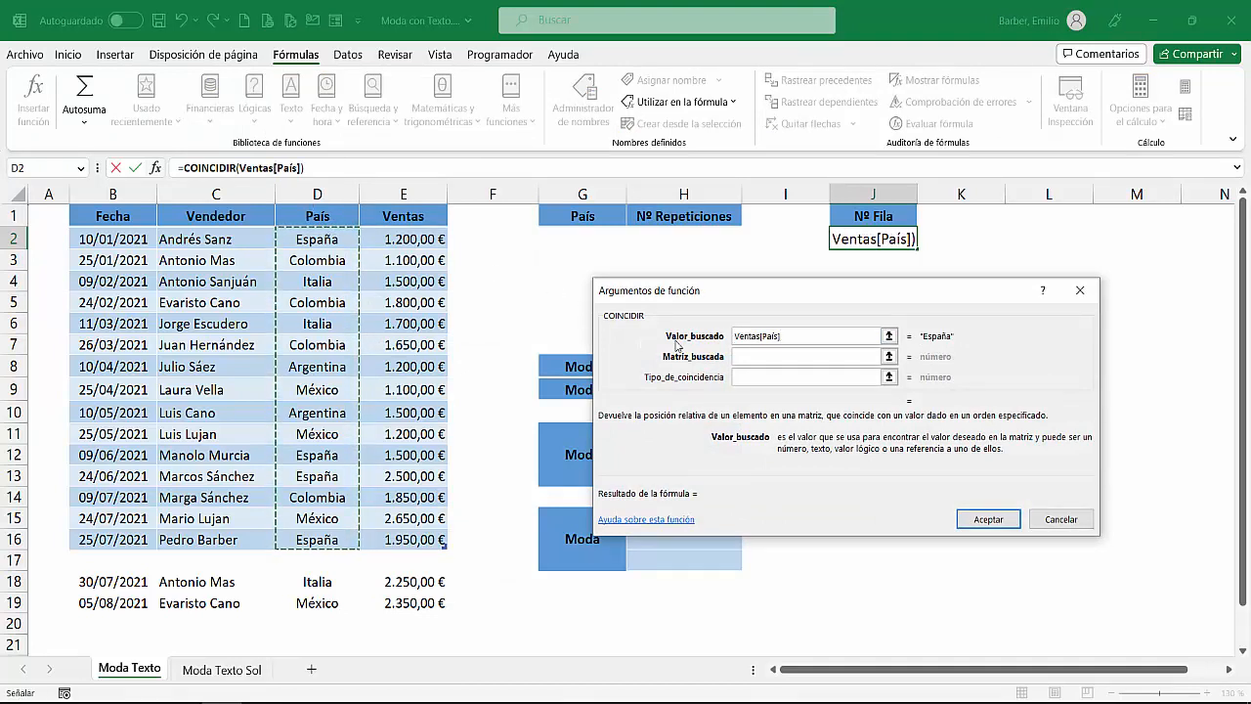
left_click(773, 355)
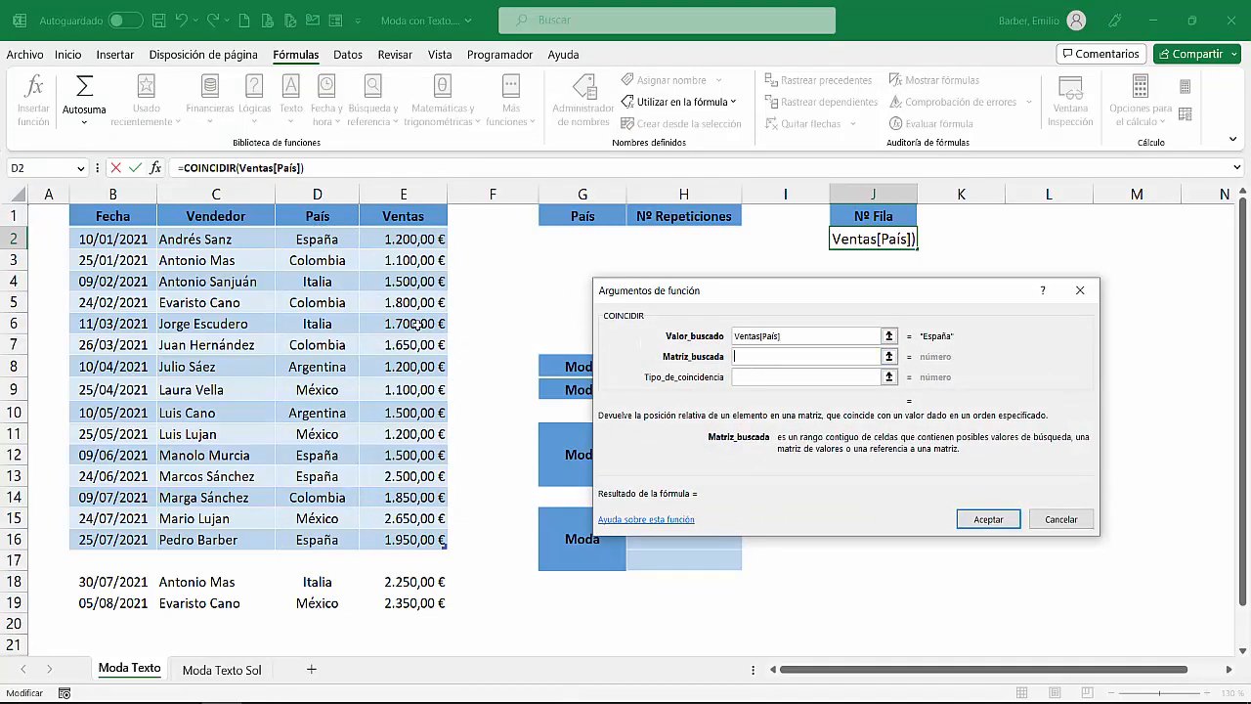
left_click(311, 207)
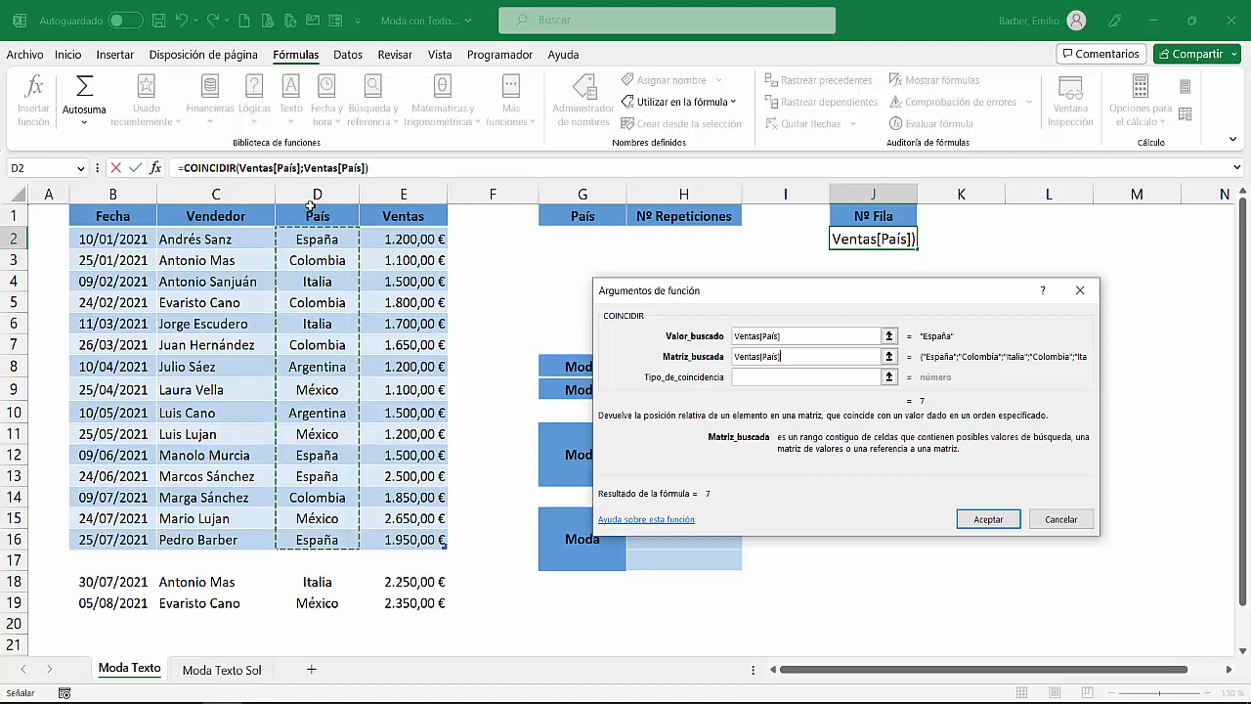
left_click(762, 378)
type("0")
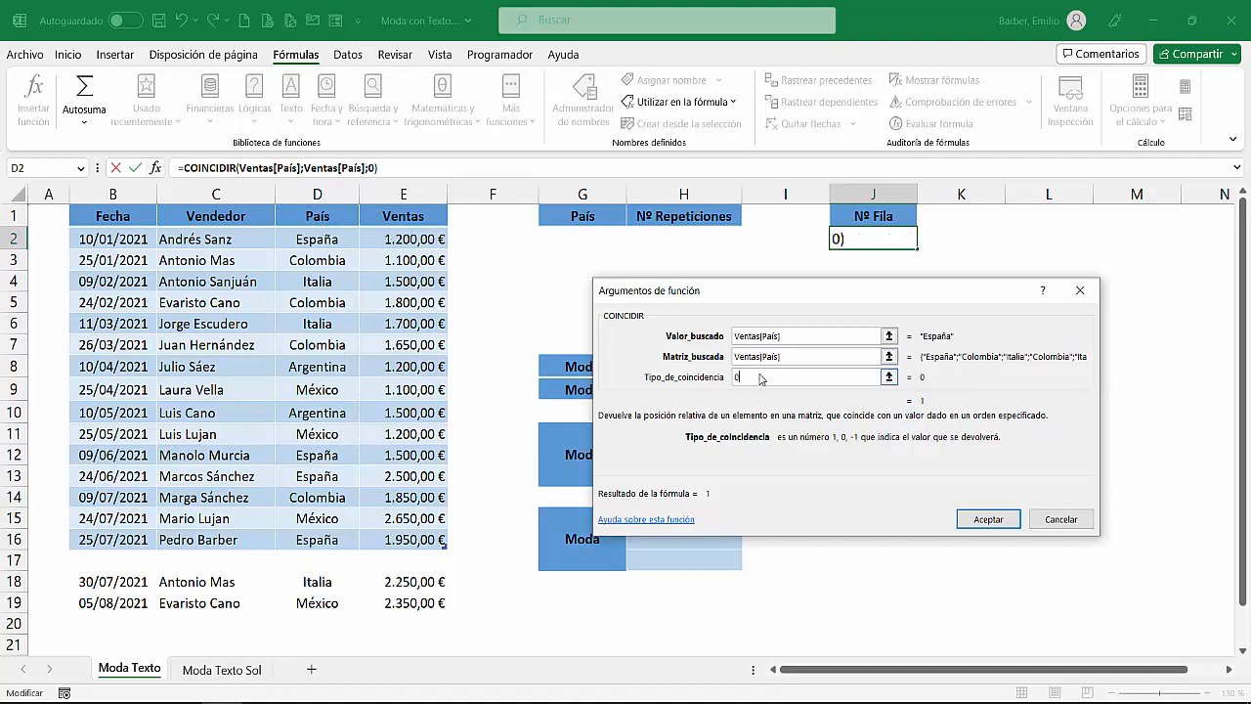
left_click(985, 520)
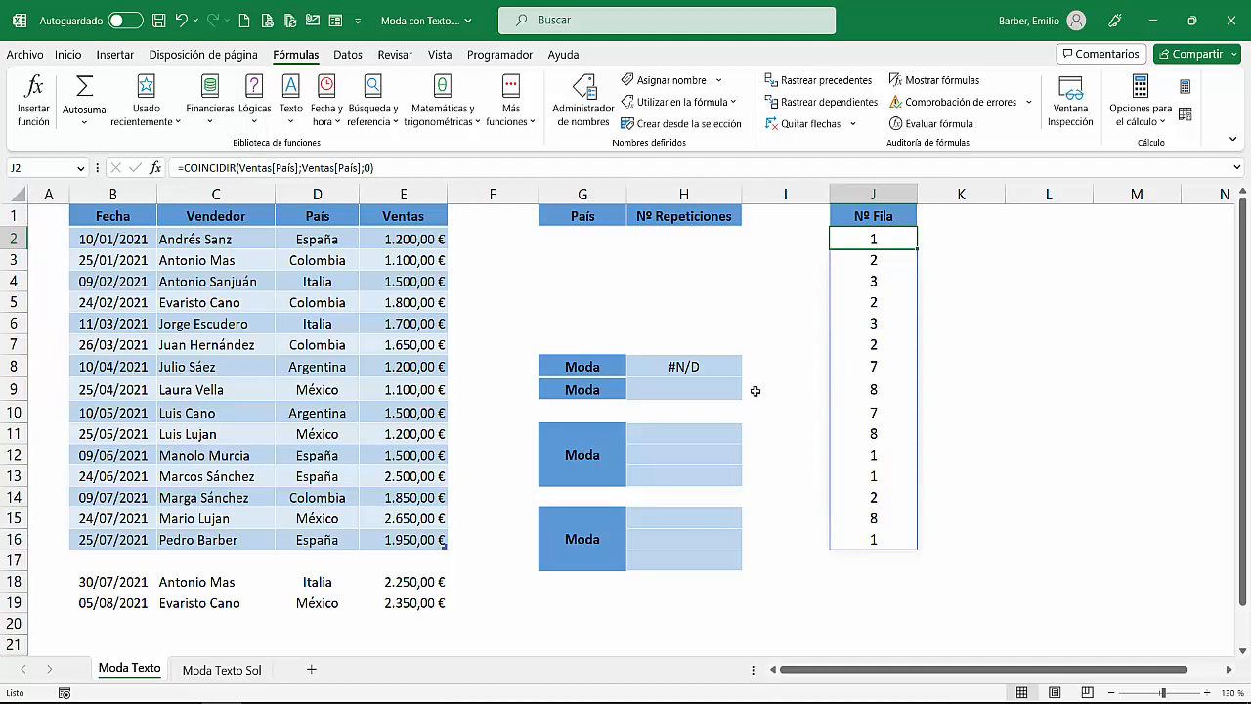
Start an INDICE function in H9 in its matriz;núm_fila;núm_columna form, with Ventas[País] as the matrix.
left_click(690, 392)
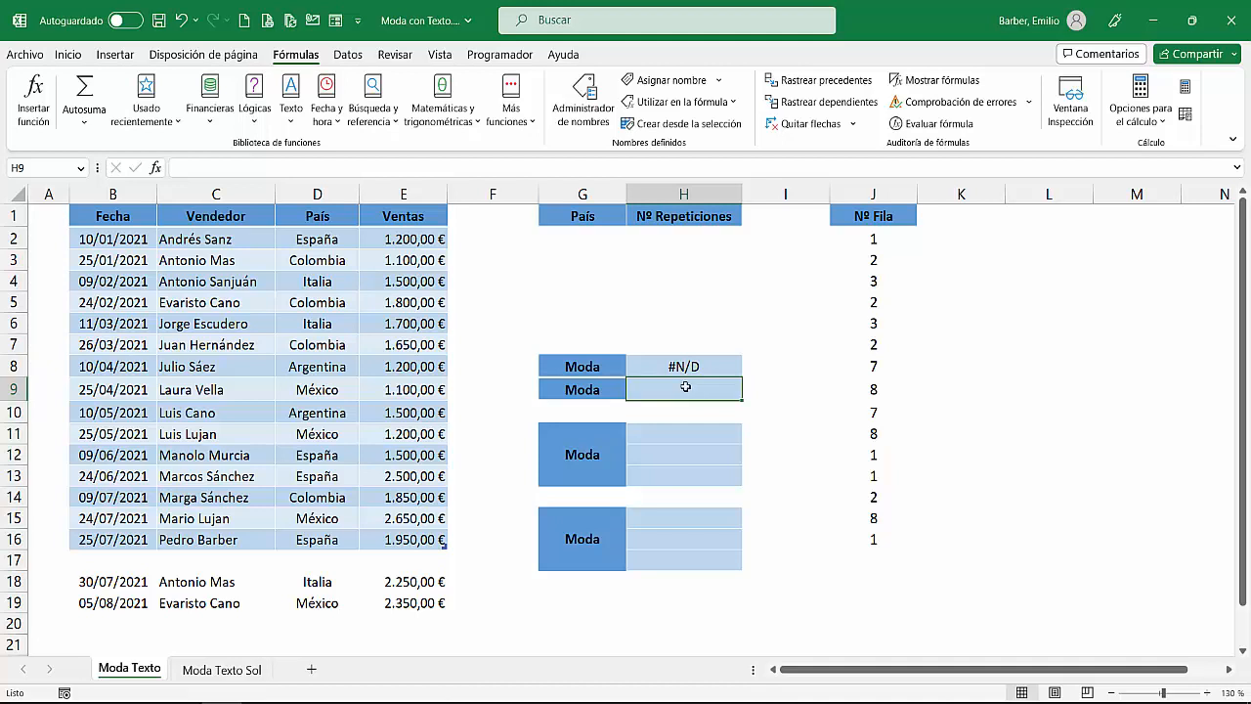
left_click(373, 119)
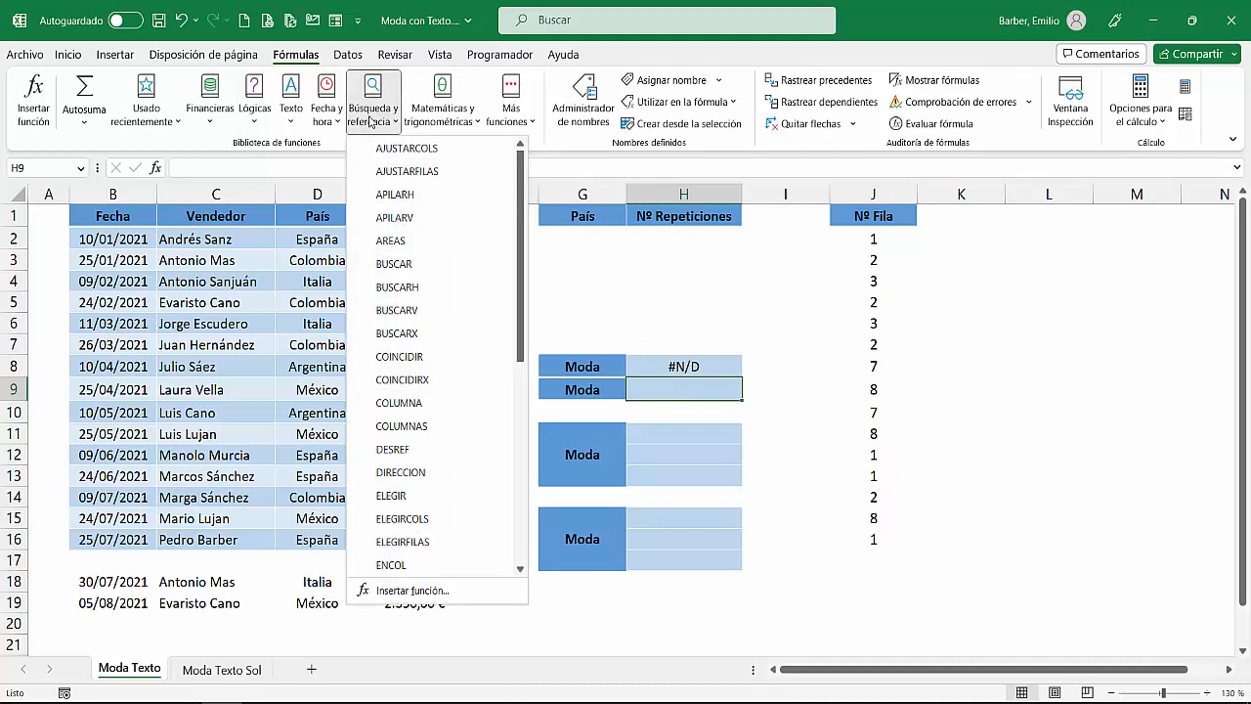
scroll(444, 412, "down", 4)
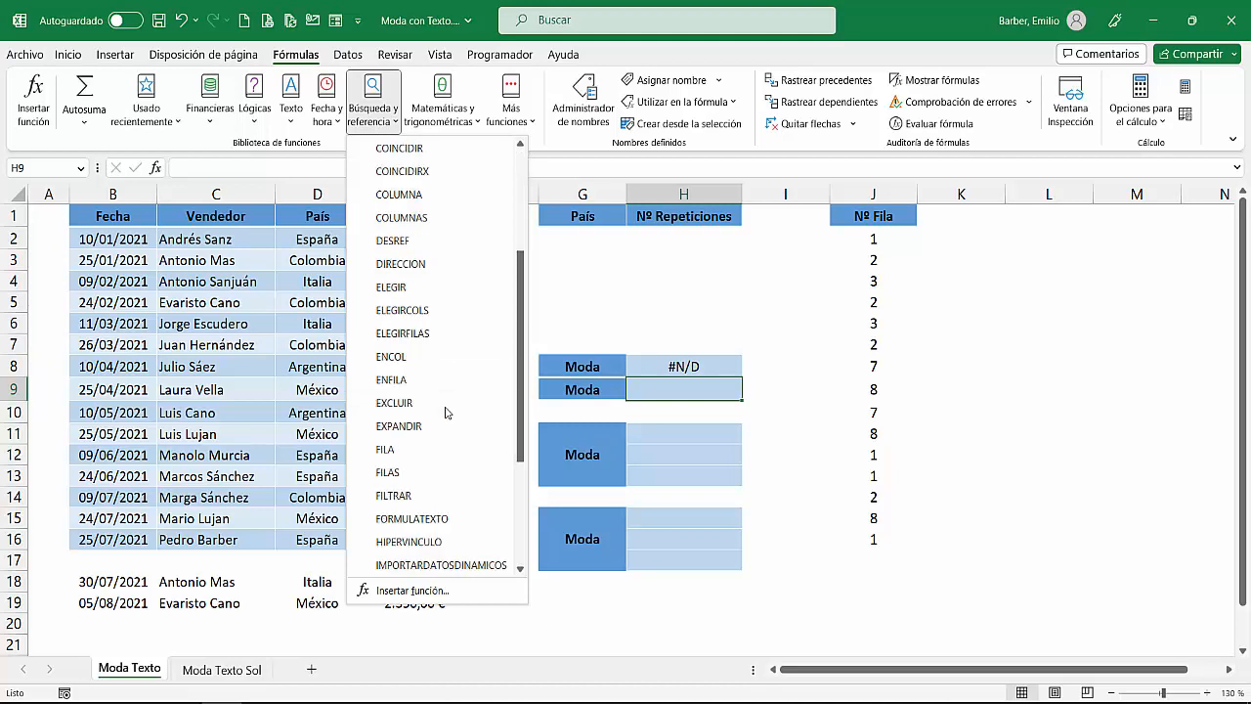
scroll(444, 412, "down", 1)
left_click(412, 448)
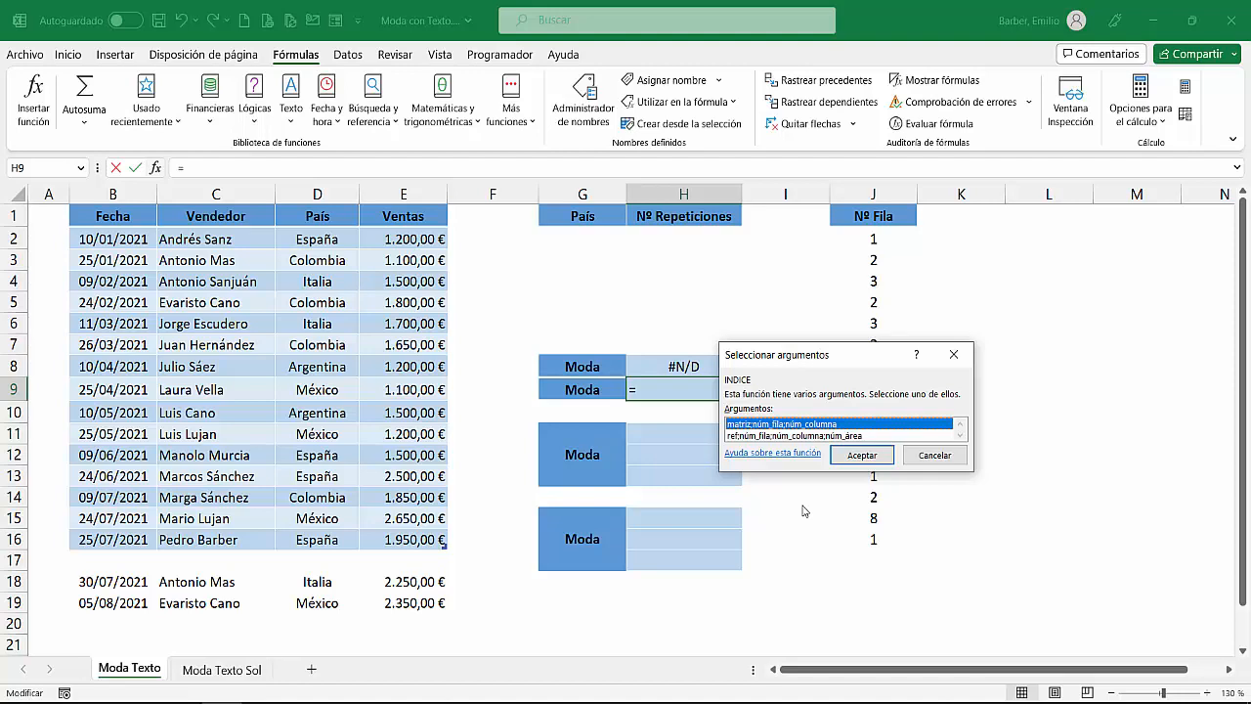
left_click(861, 456)
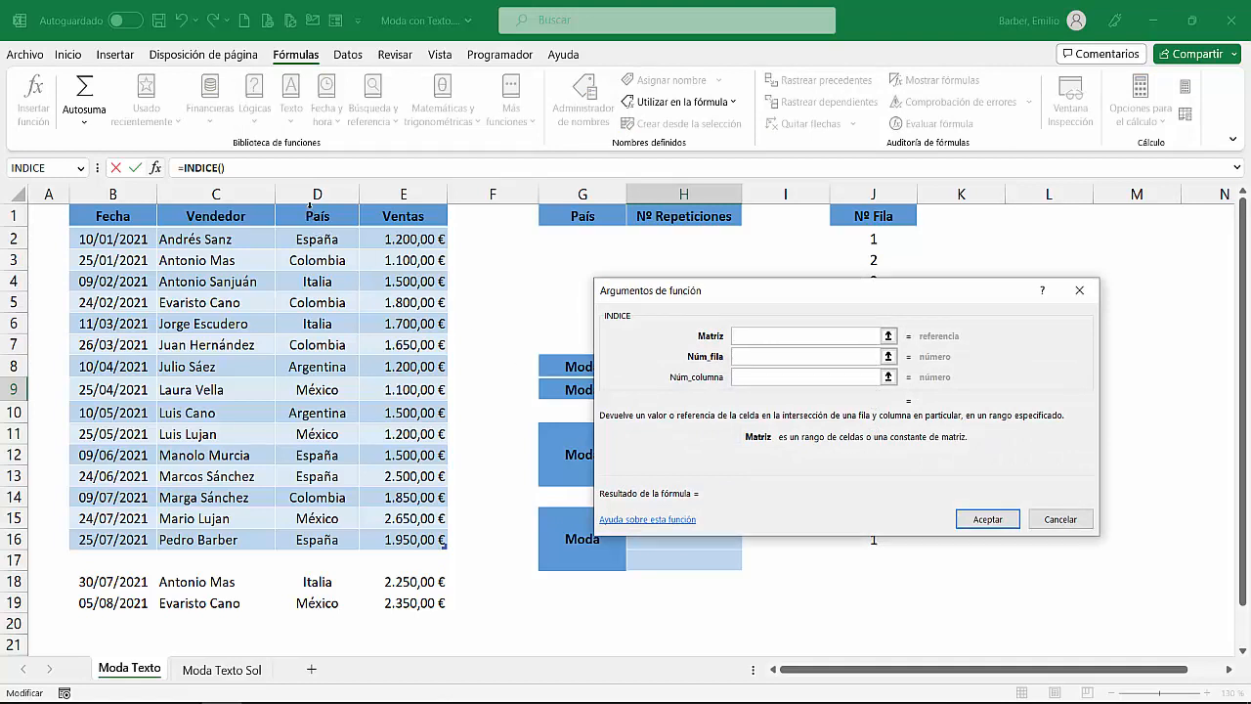
left_click(309, 209)
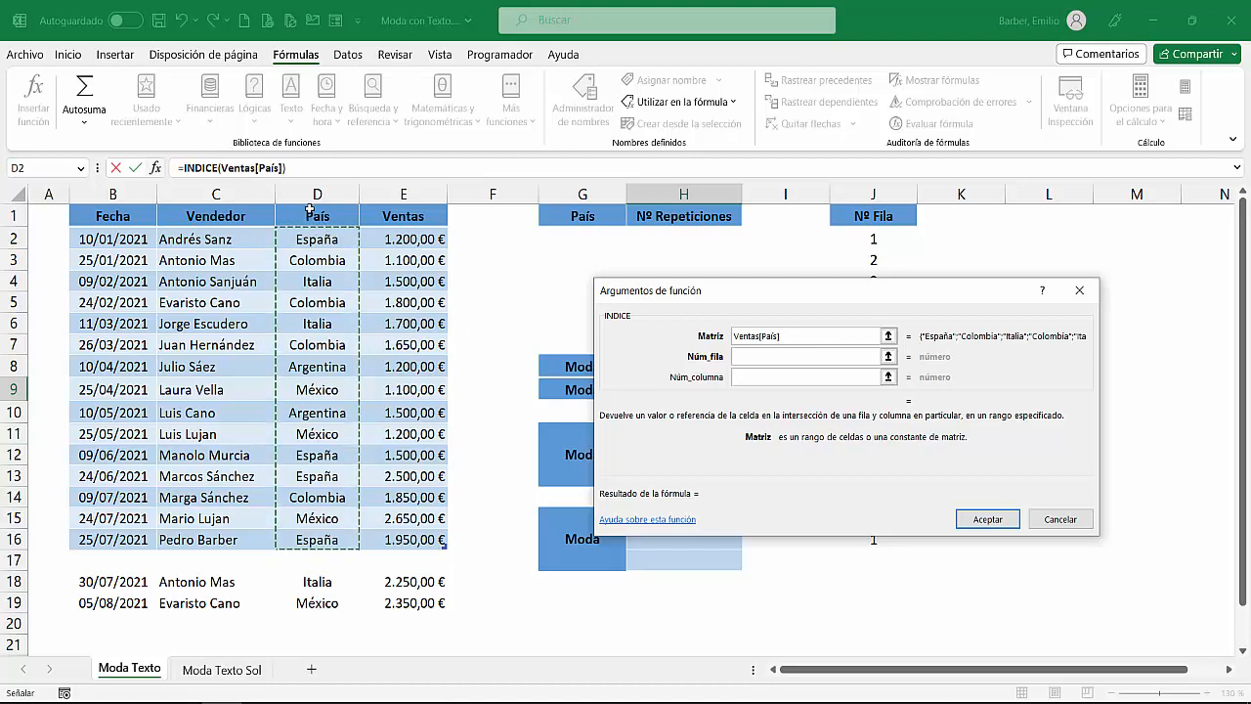
Nest the statistical function MODA.UNO as the Núm_fila argument of the INDICE formula in H9.
left_click(740, 363)
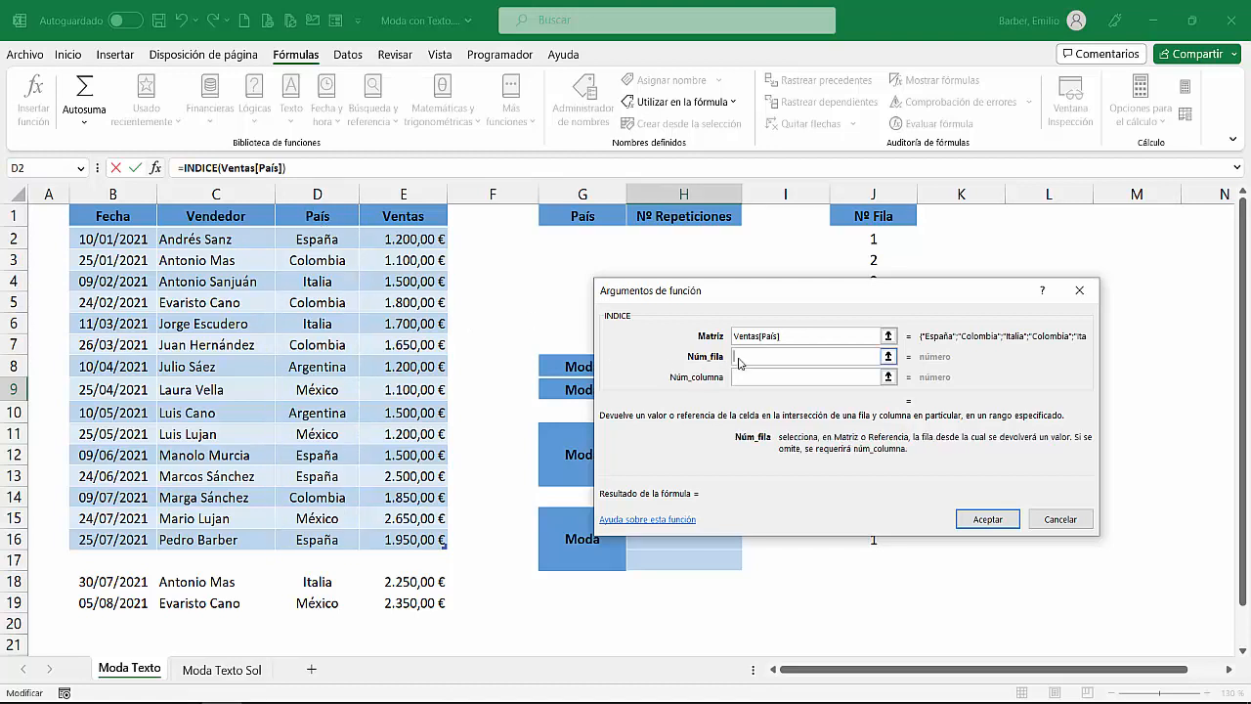
left_click(81, 168)
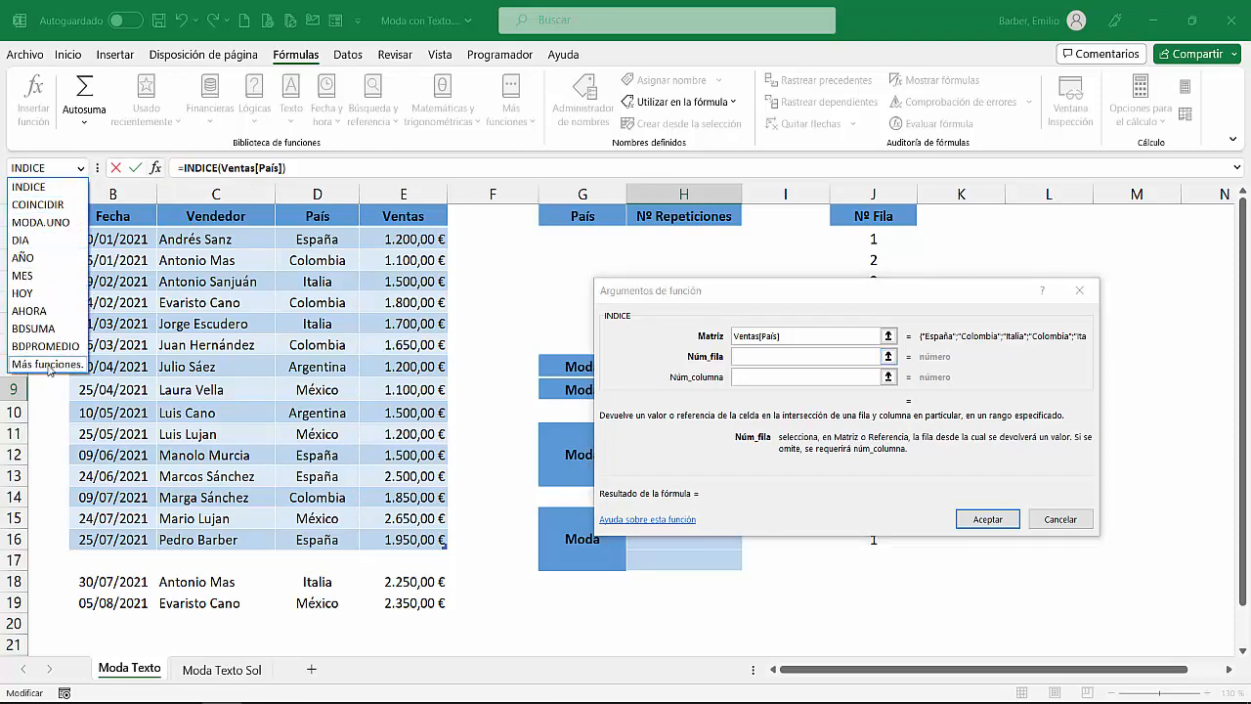
left_click(46, 365)
left_click(826, 334)
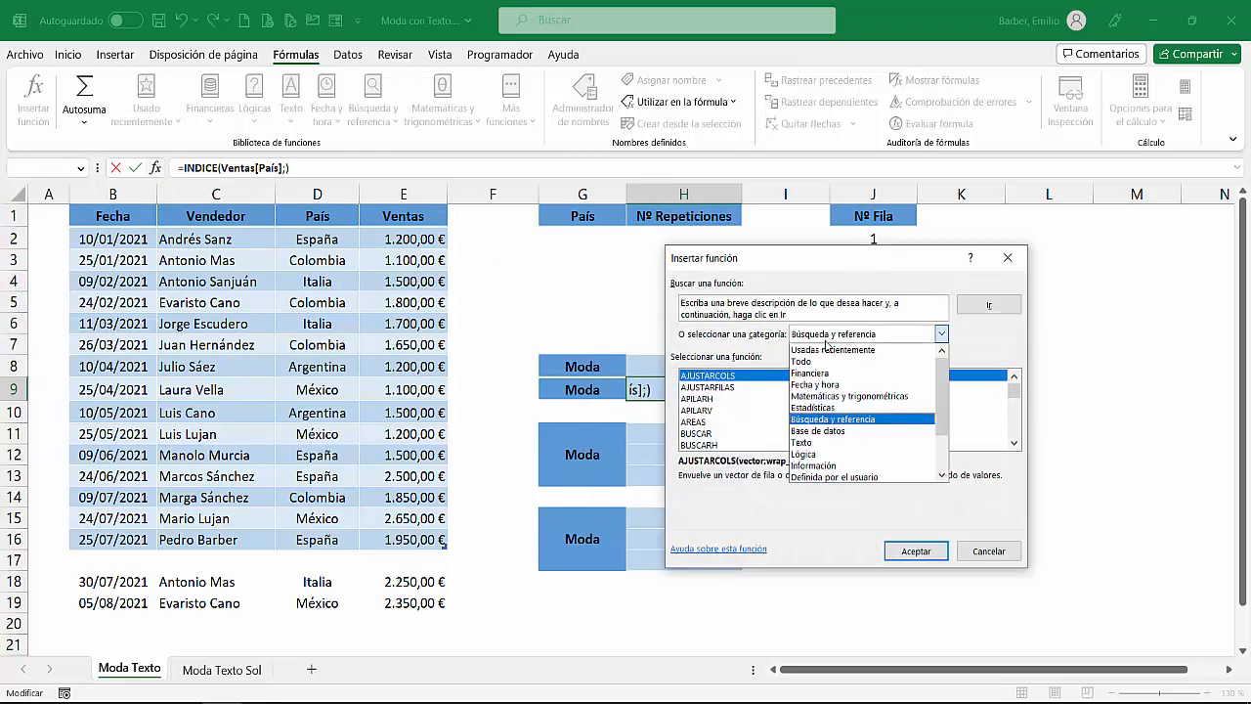
left_click(829, 408)
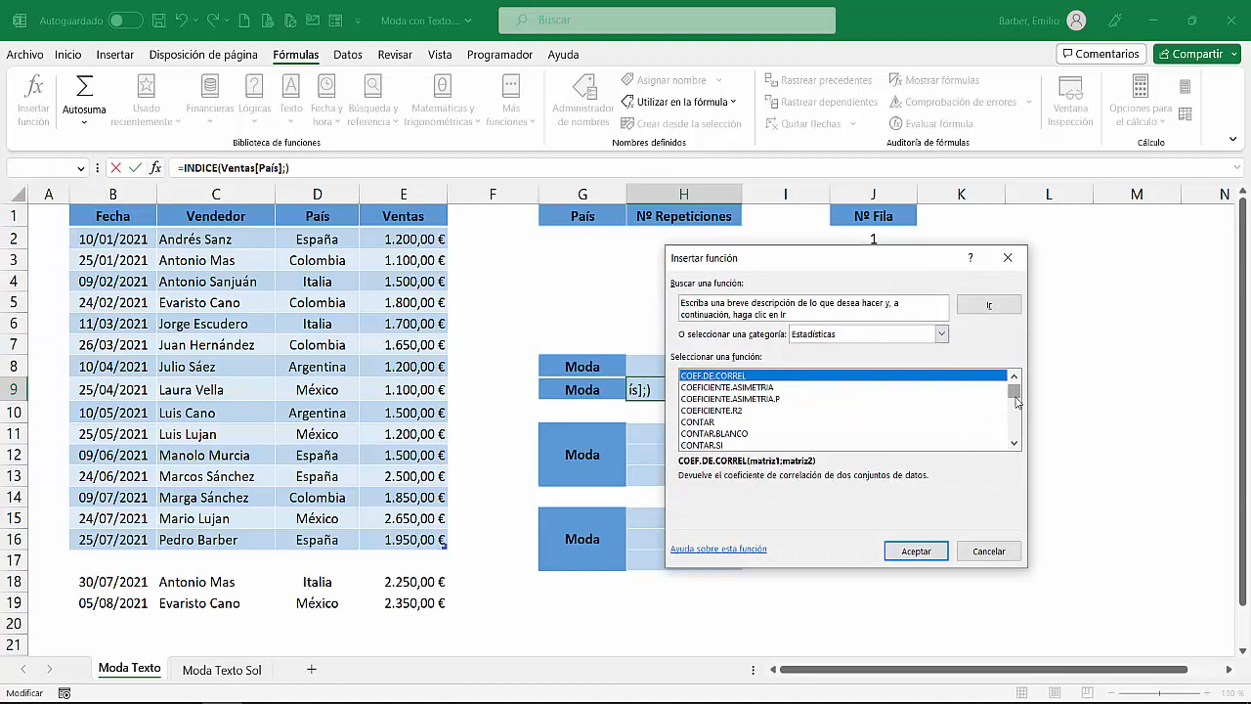
left_click_drag(1014, 390, 1014, 418)
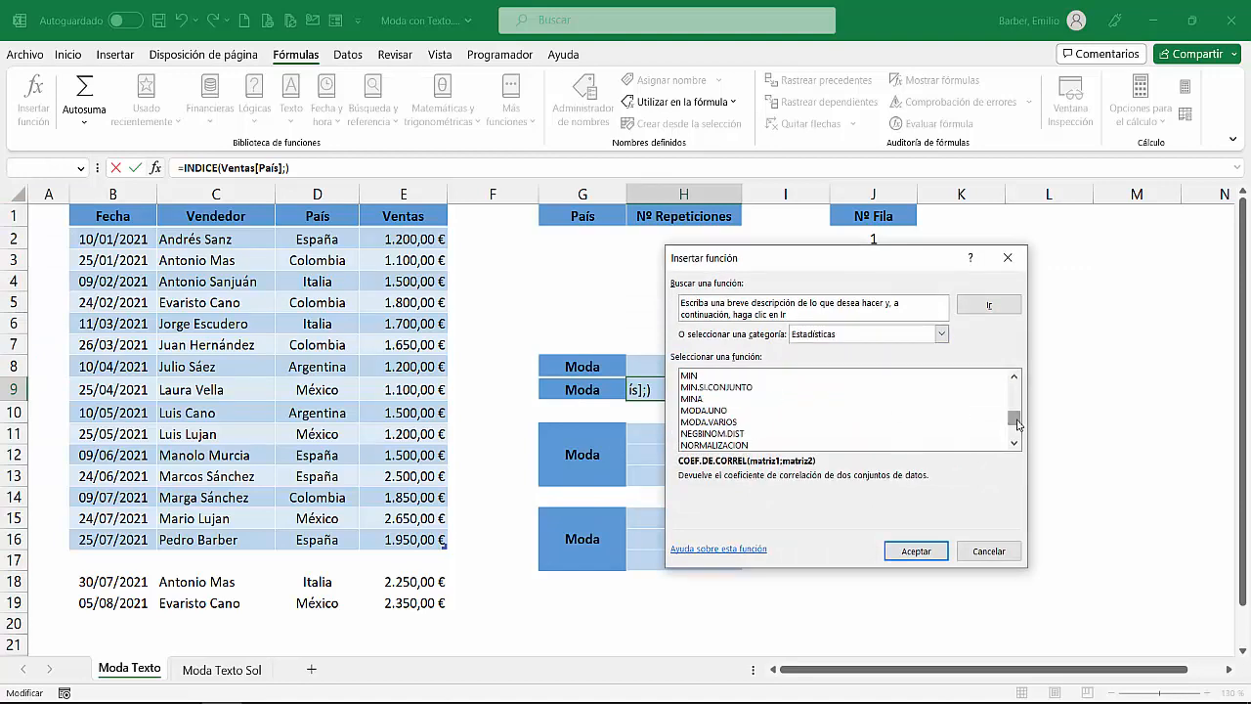
left_click(716, 411)
left_click(898, 553)
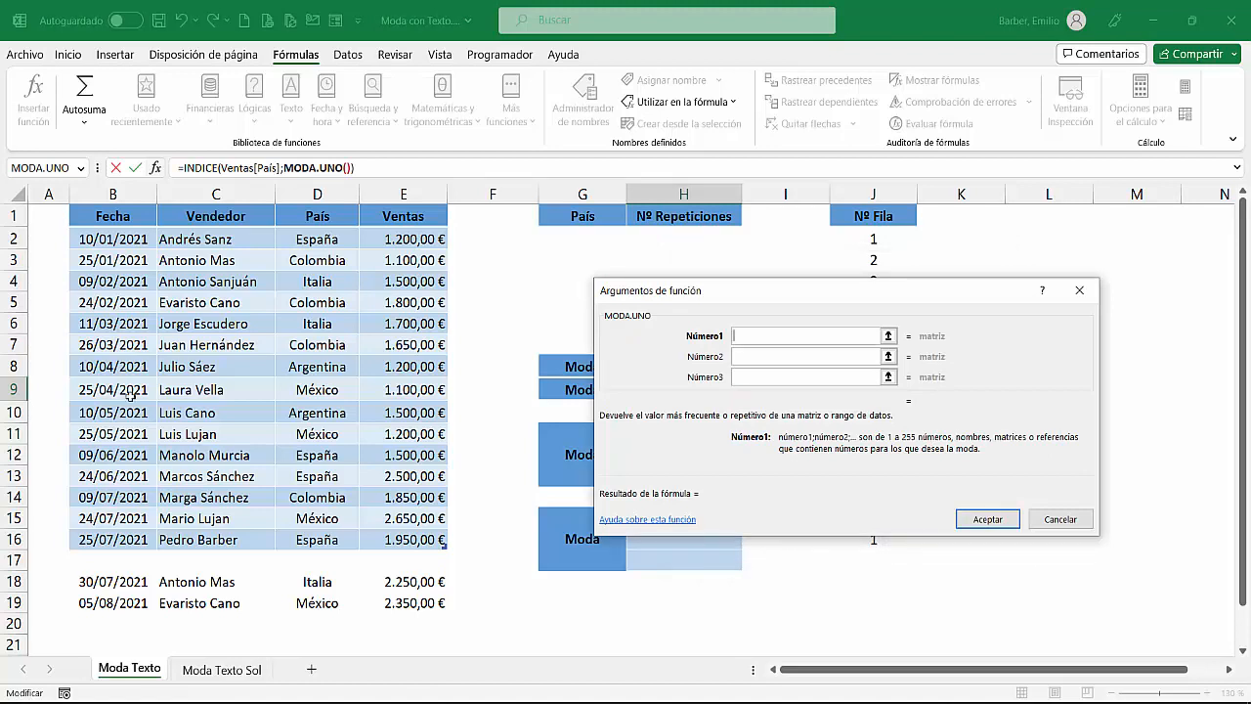
Nest COINCIDIR inside MODA.UNO in the H9 formula, with Ventas[País] as lookup value and lookup array and match type 0.
left_click(81, 169)
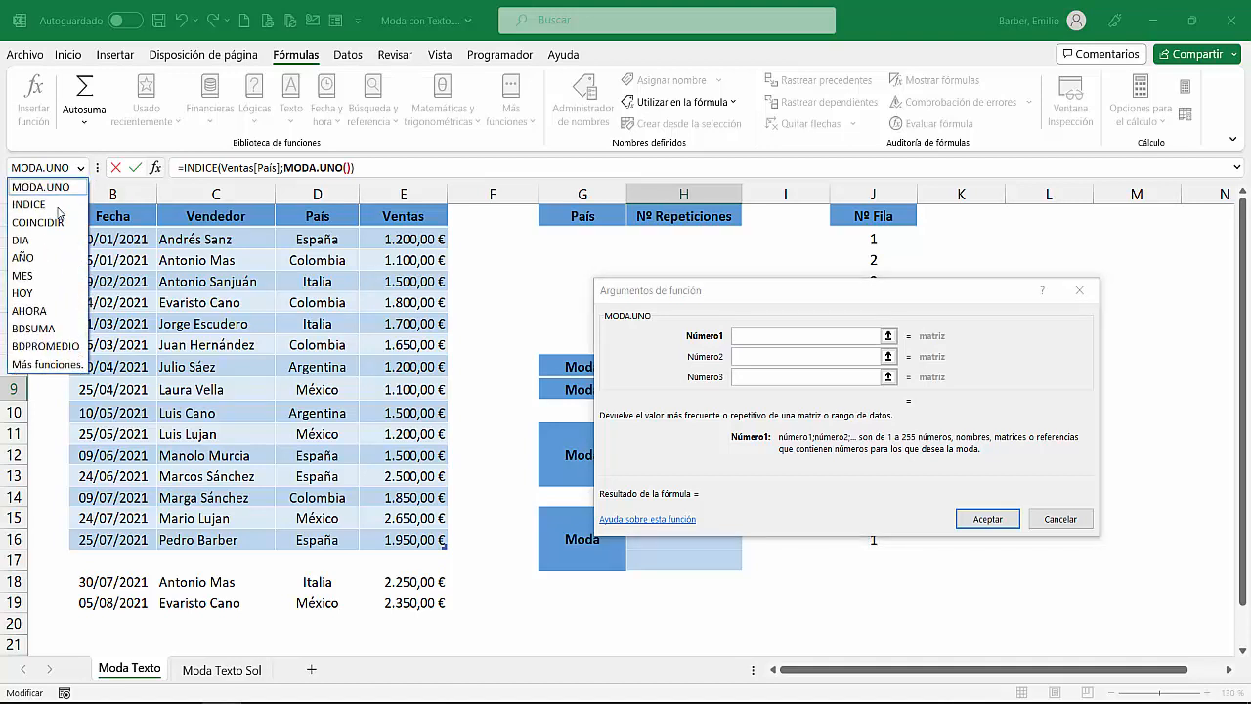
left_click(53, 223)
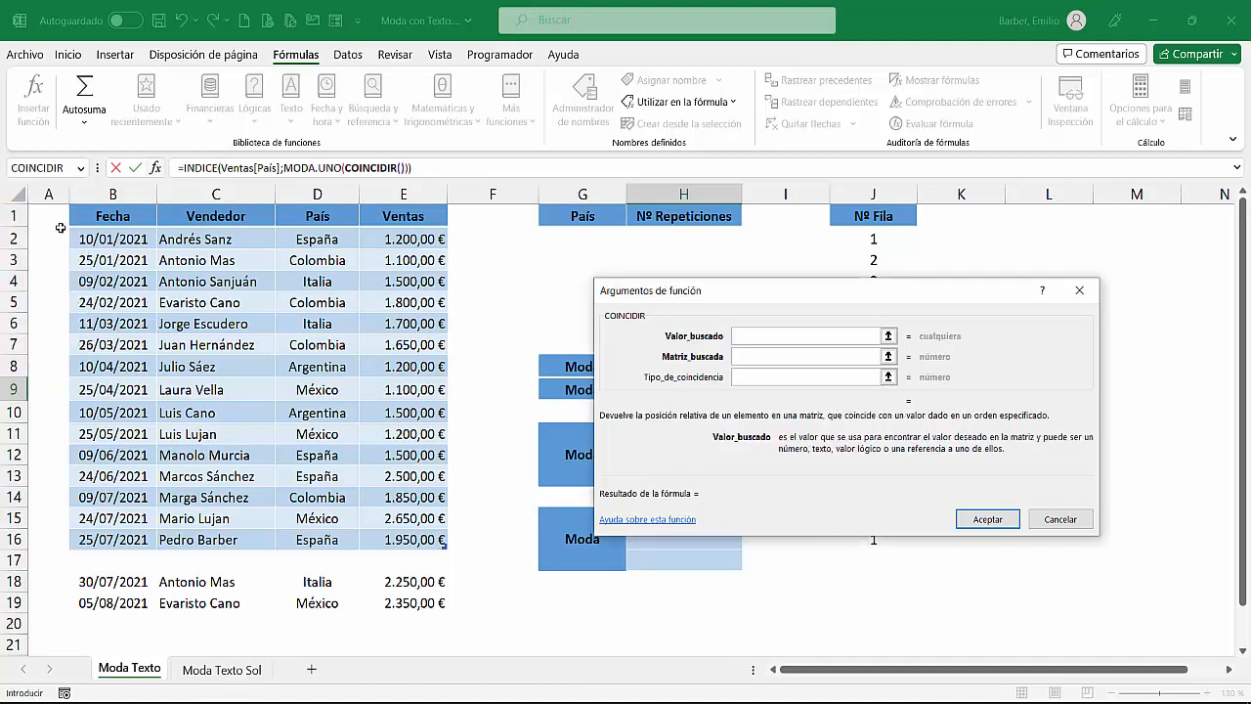
left_click(309, 202)
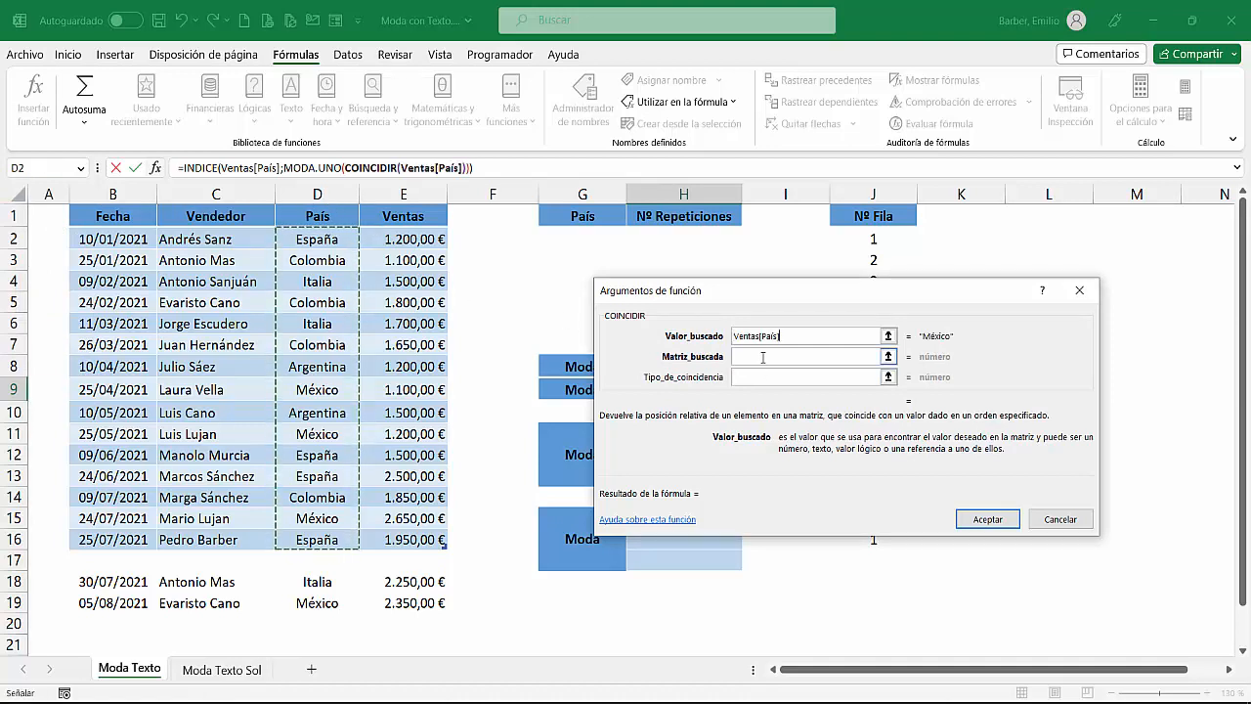
left_click(838, 356)
left_click(314, 202)
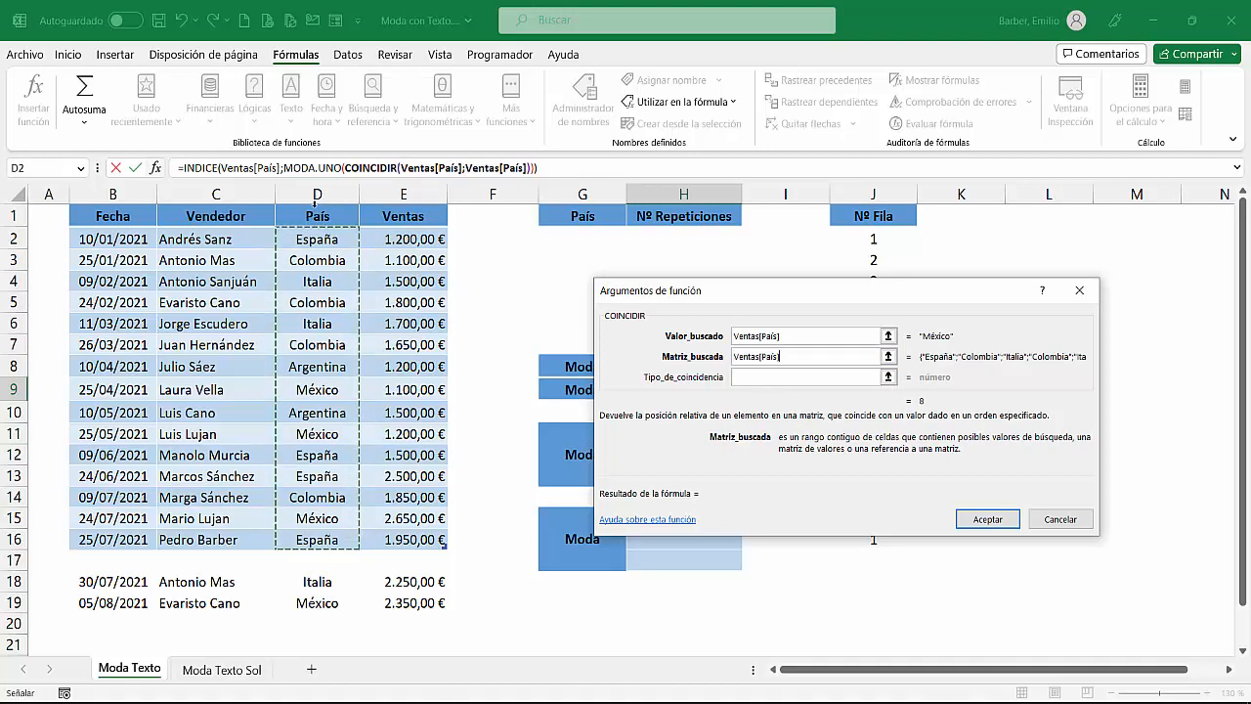
left_click(757, 378)
type("0")
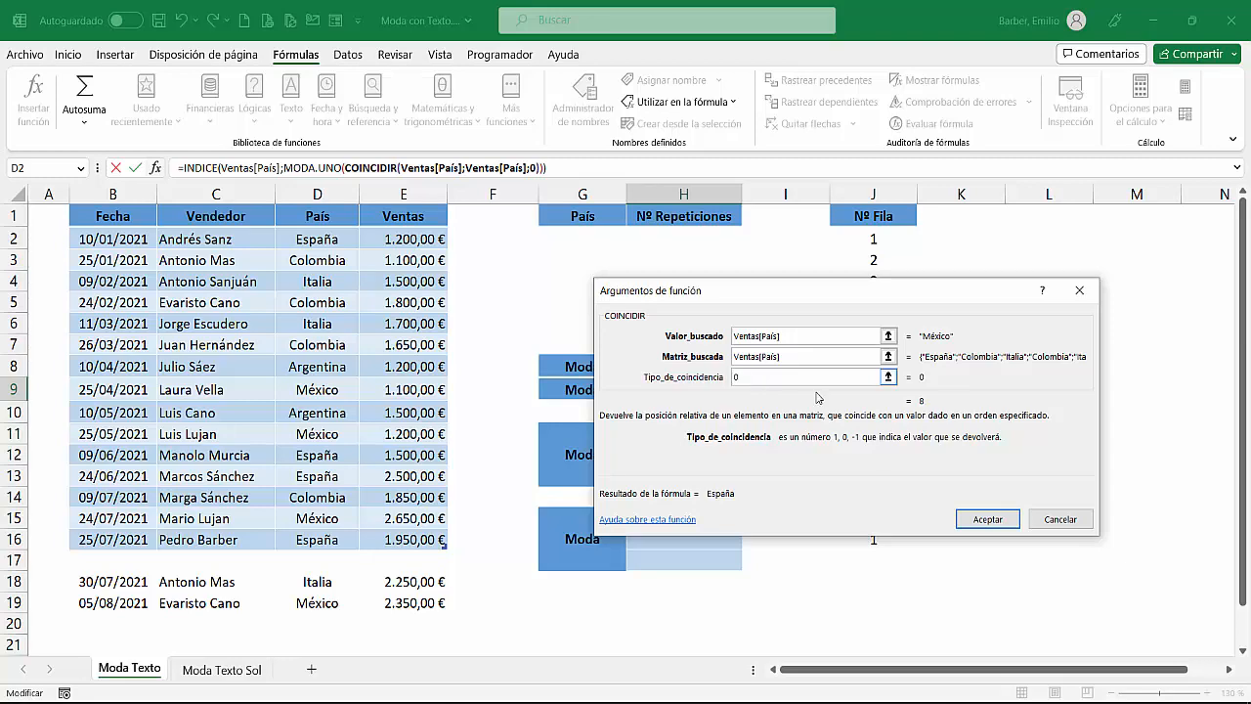
left_click(975, 519)
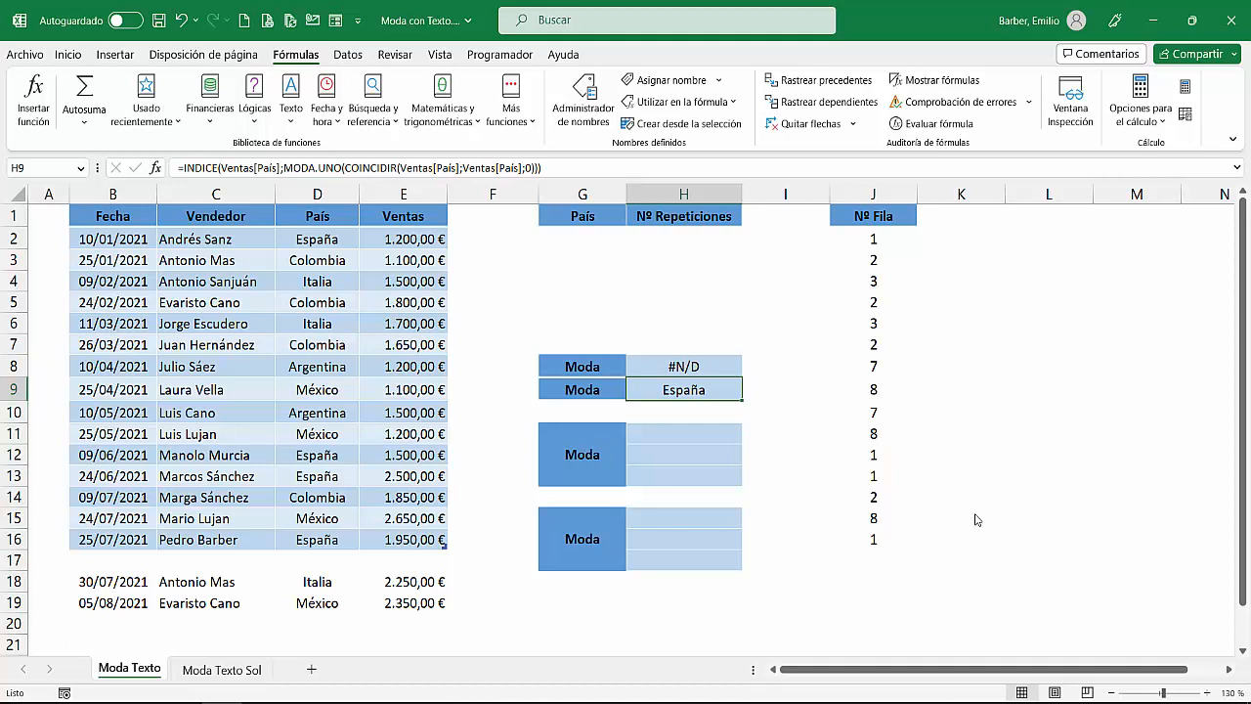
Insert the lookup function UNICOS in G2 with the table's País column as its matrix: =UNICOS(Ventas[País]).
left_click(567, 239)
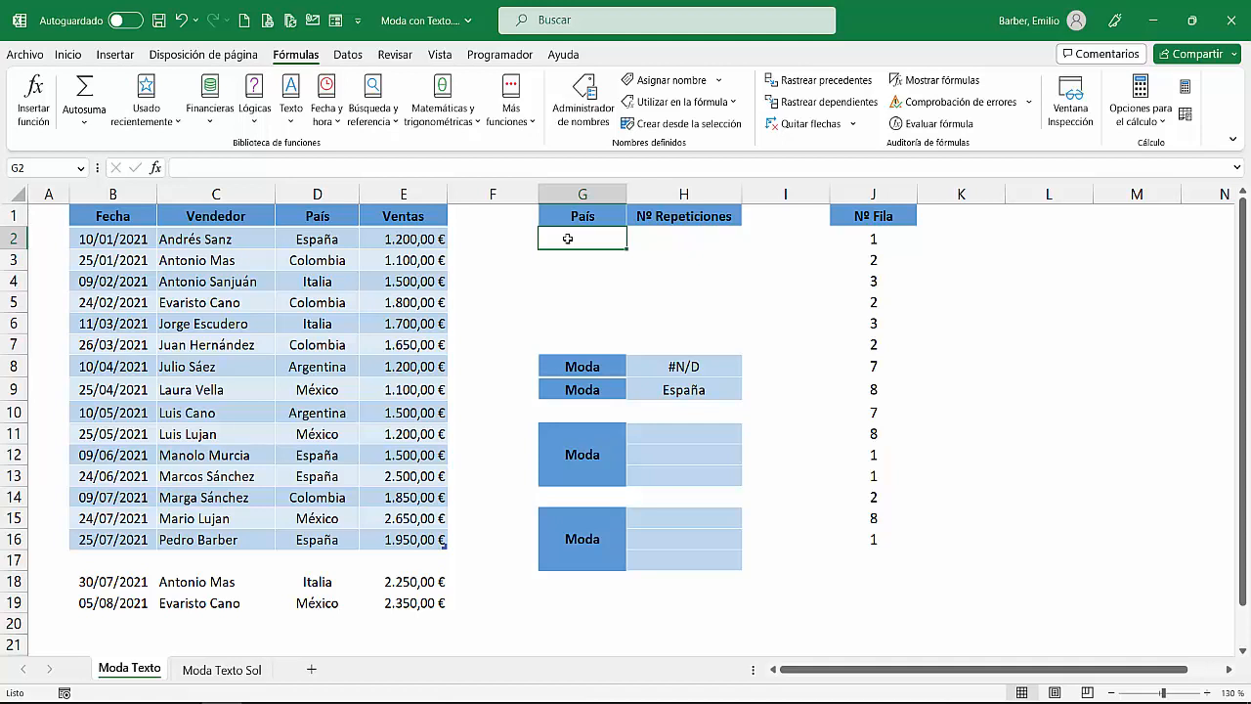
left_click(372, 109)
scroll(450, 420, "down", 6)
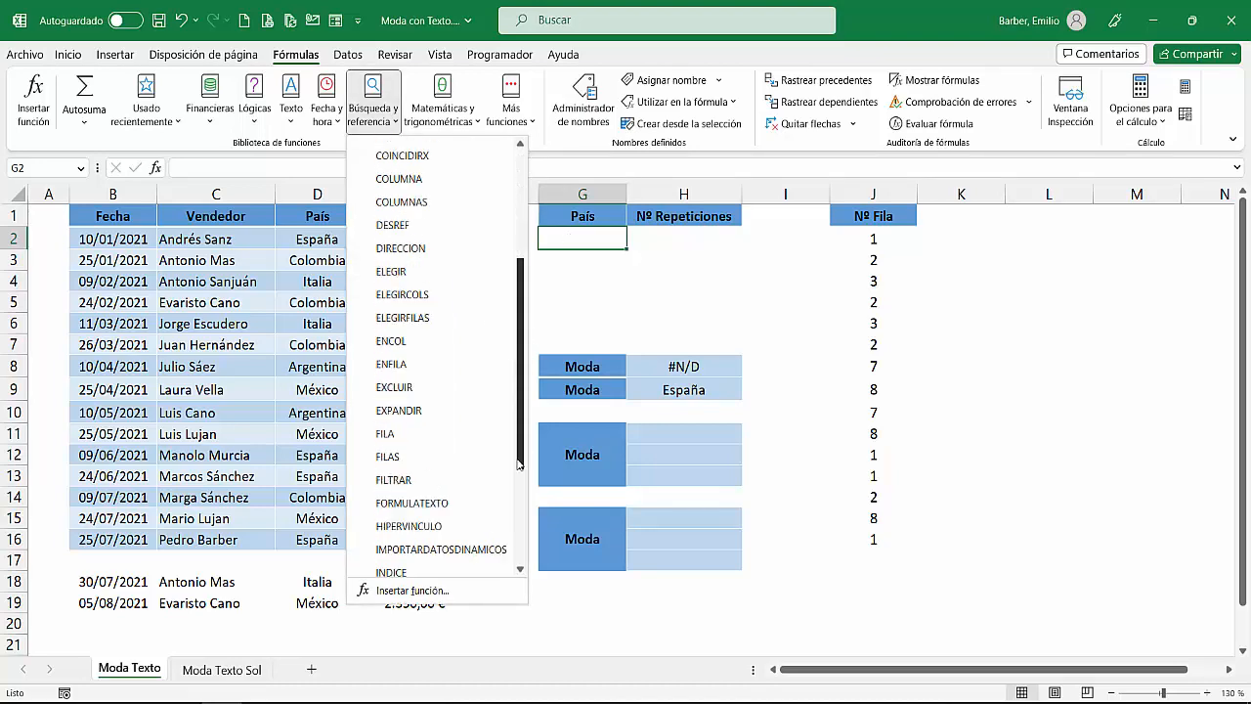
left_click(394, 541)
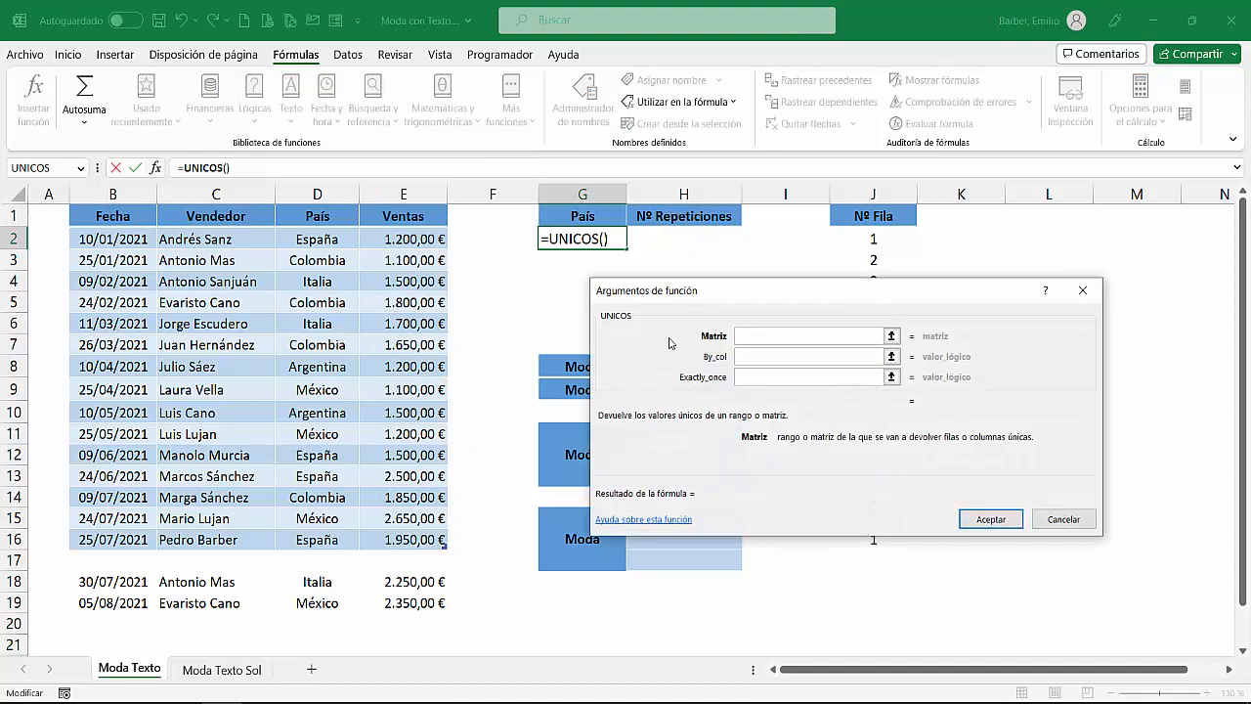
left_click(313, 204)
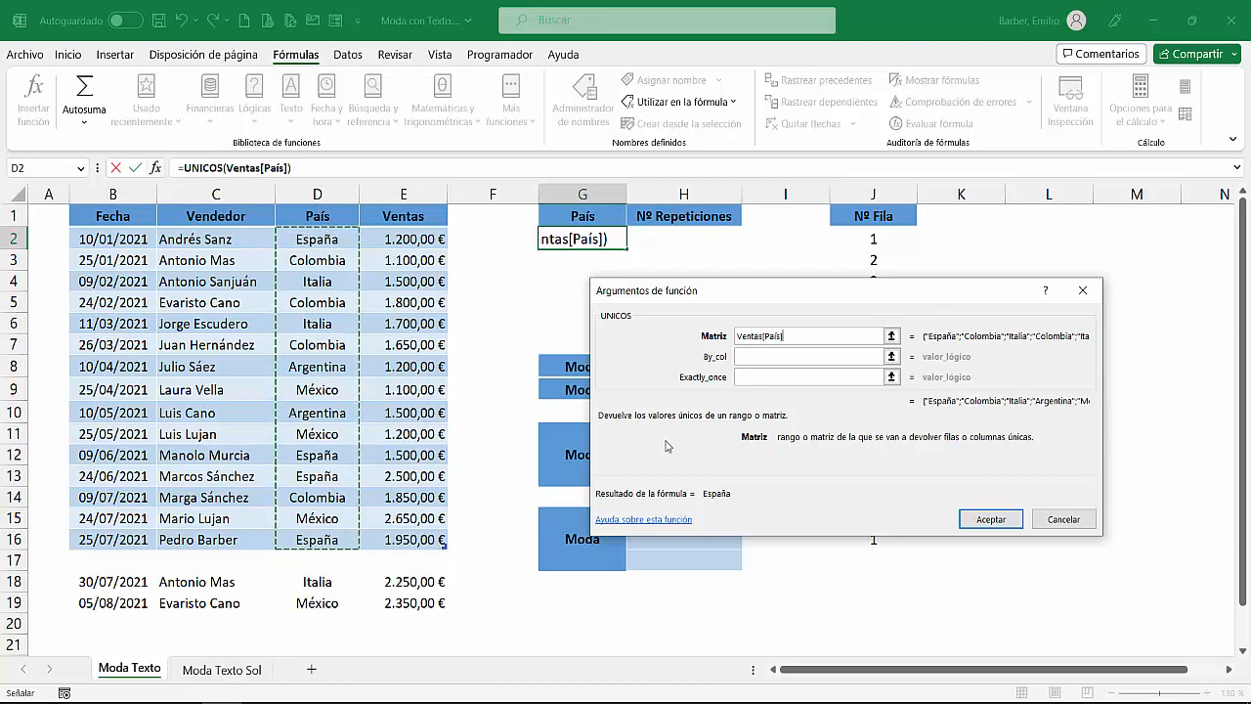
left_click(1001, 527)
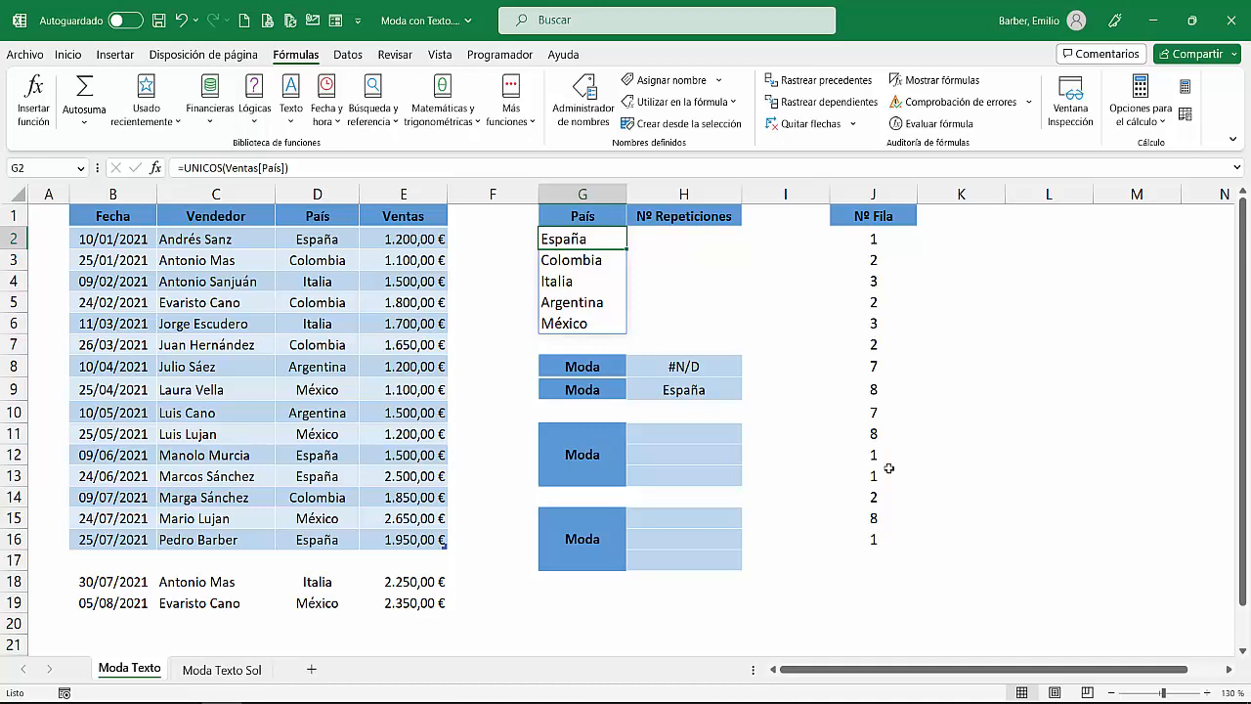
Insert CONTAR.SI in H2 with range Ventas[País] and criterion G2, and fill the formula down to H6.
left_click(665, 238)
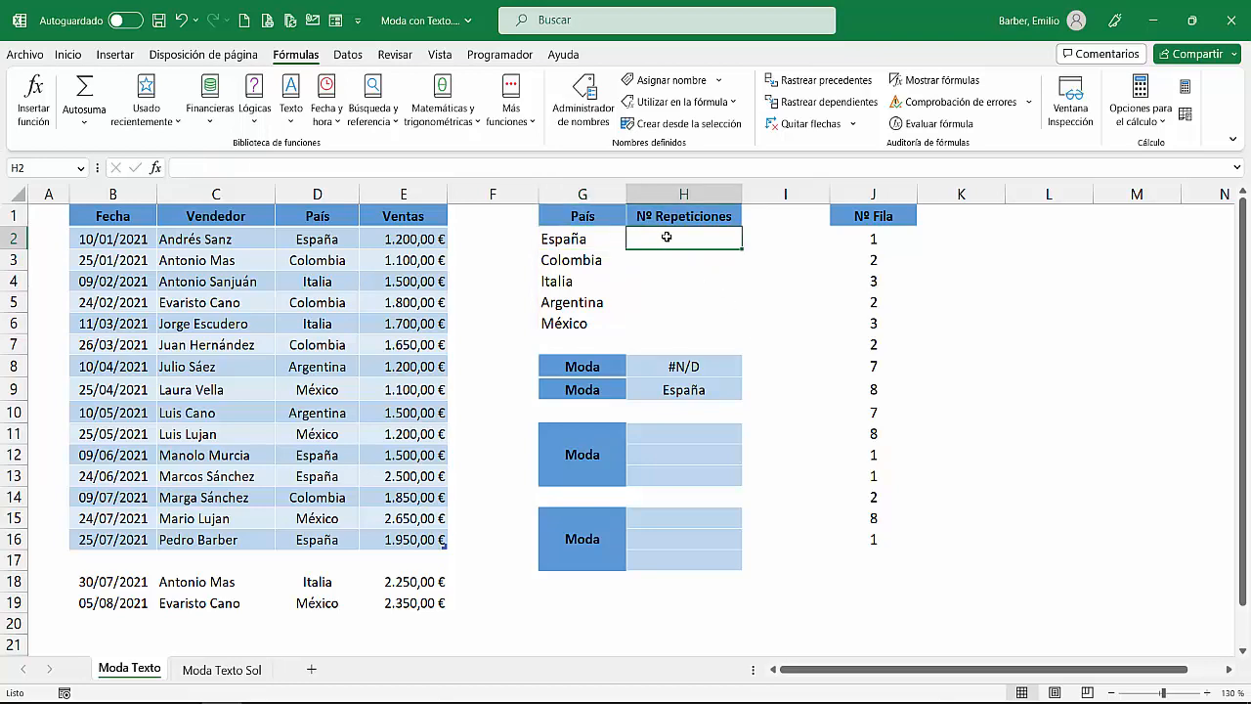
left_click(512, 115)
mouse_move(533, 147)
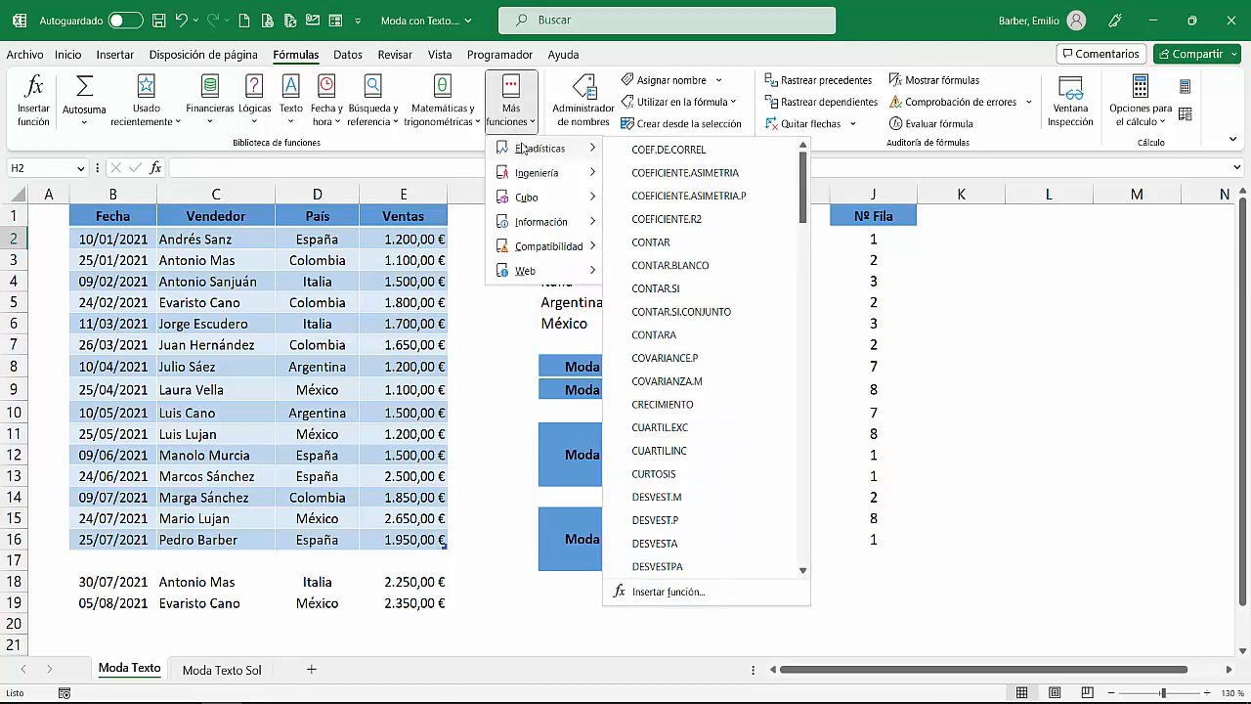
left_click(682, 289)
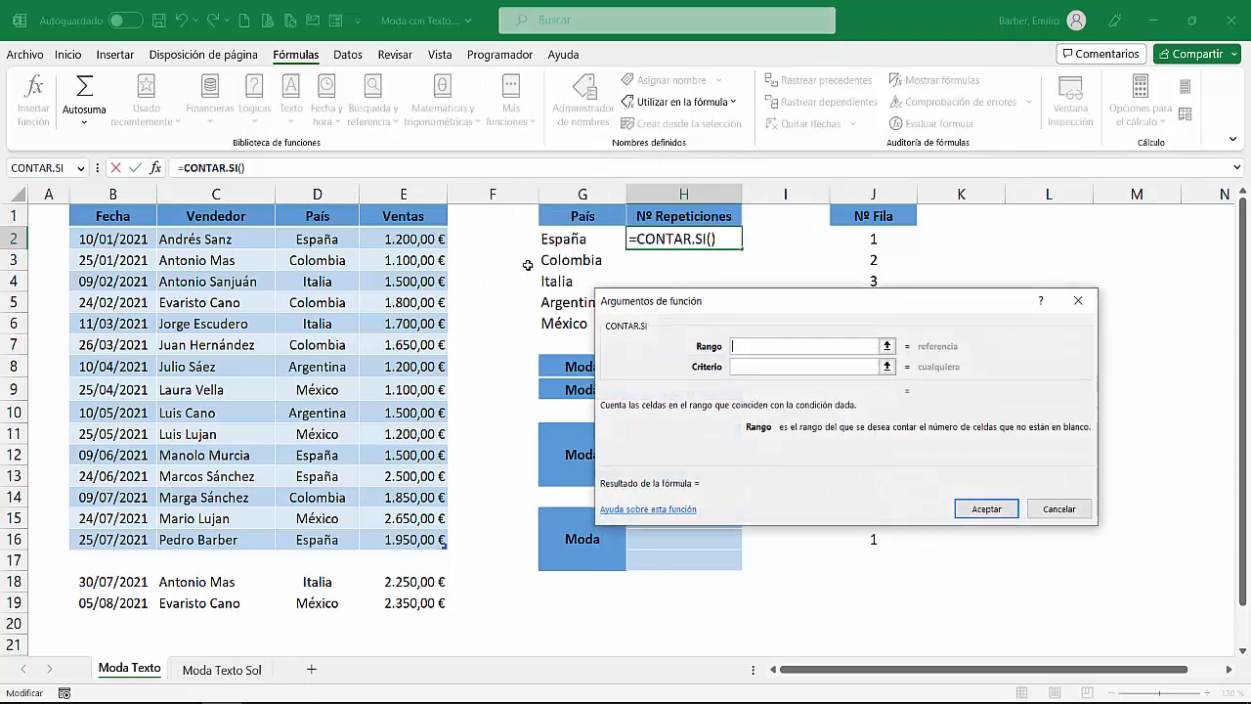
left_click(307, 209)
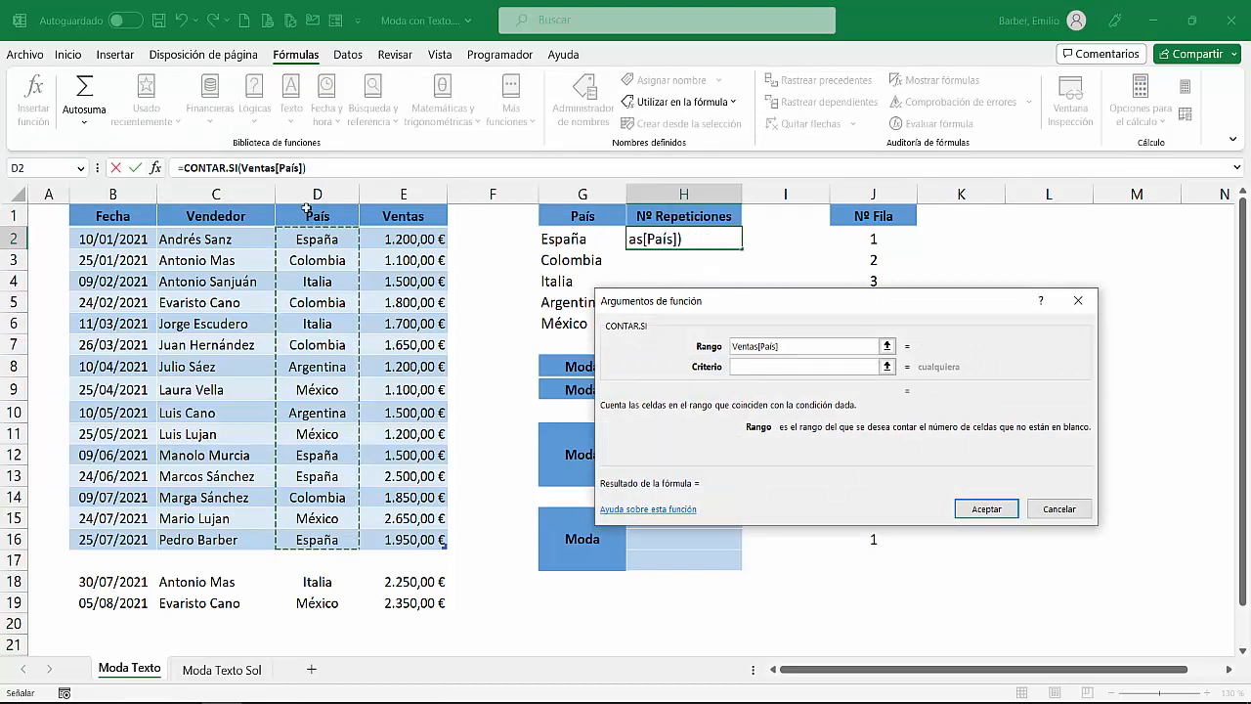
left_click(743, 366)
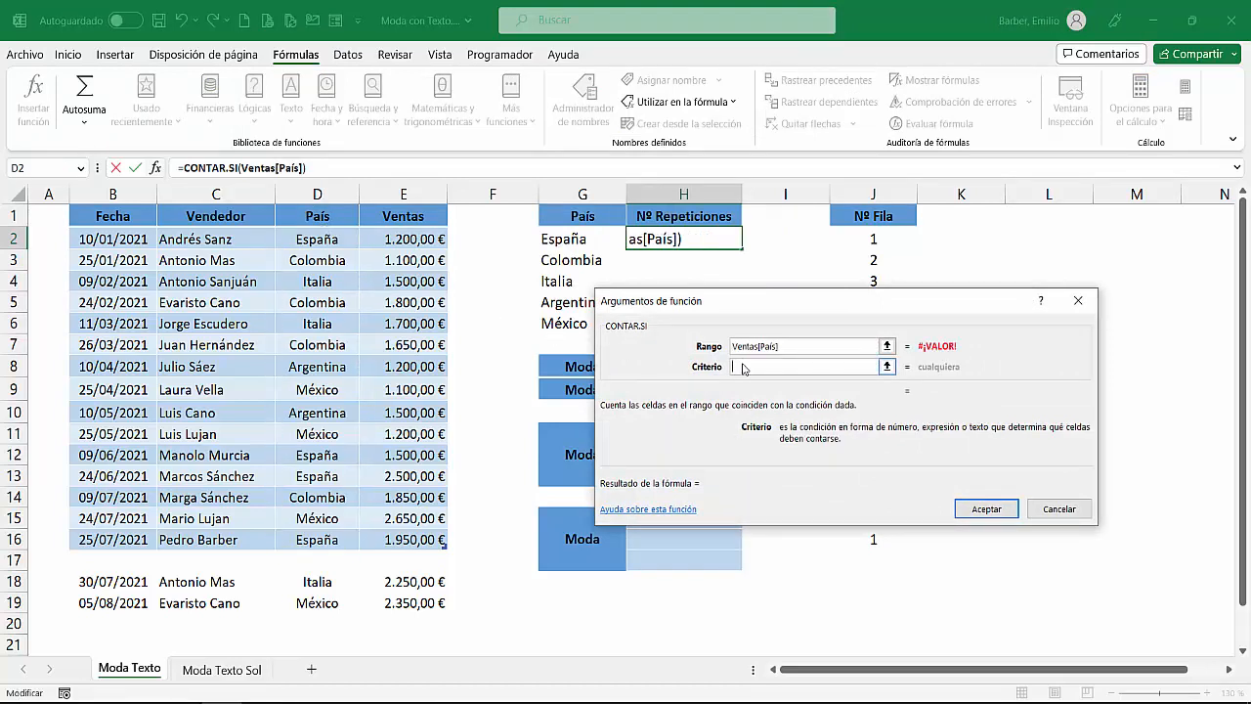
left_click(584, 241)
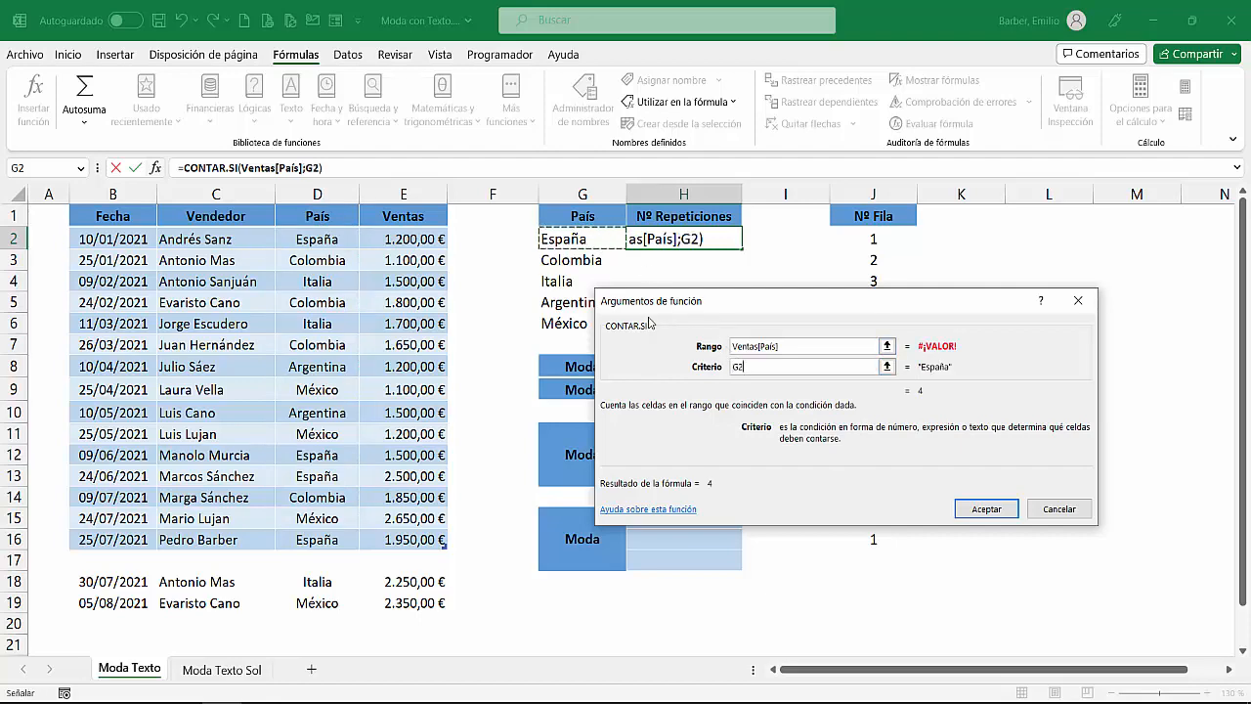
left_click(983, 508)
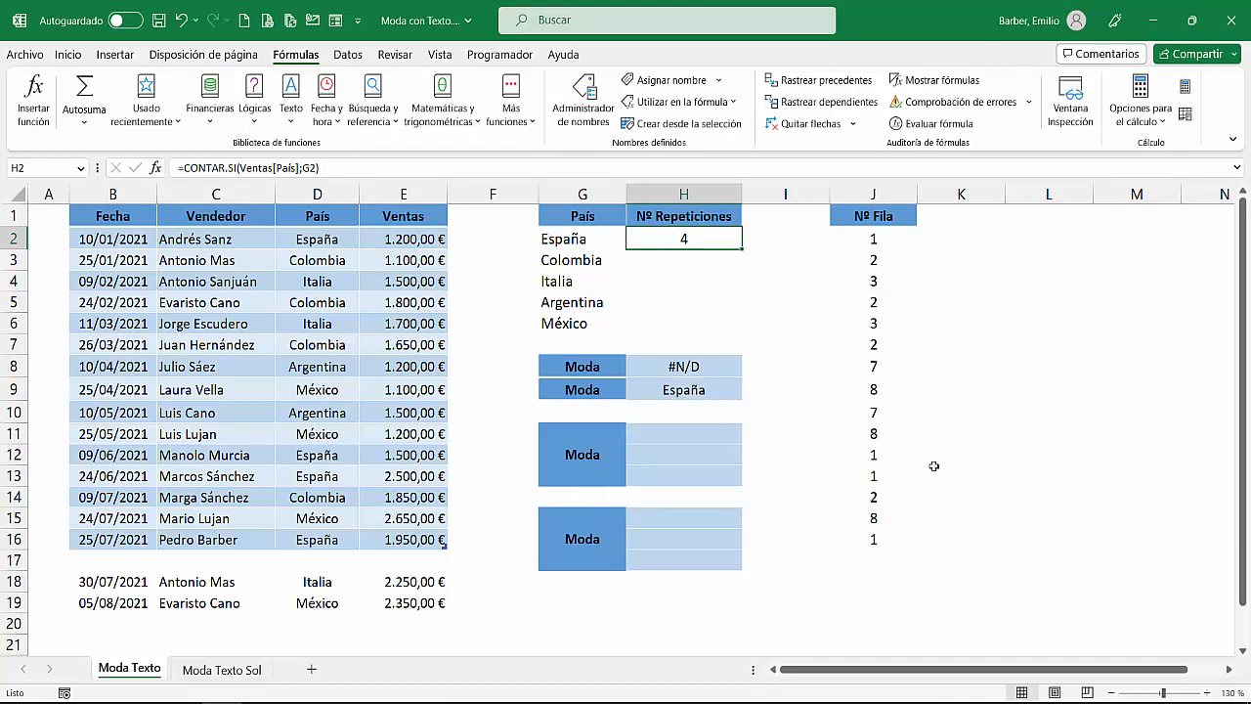
left_click_drag(742, 249, 745, 330)
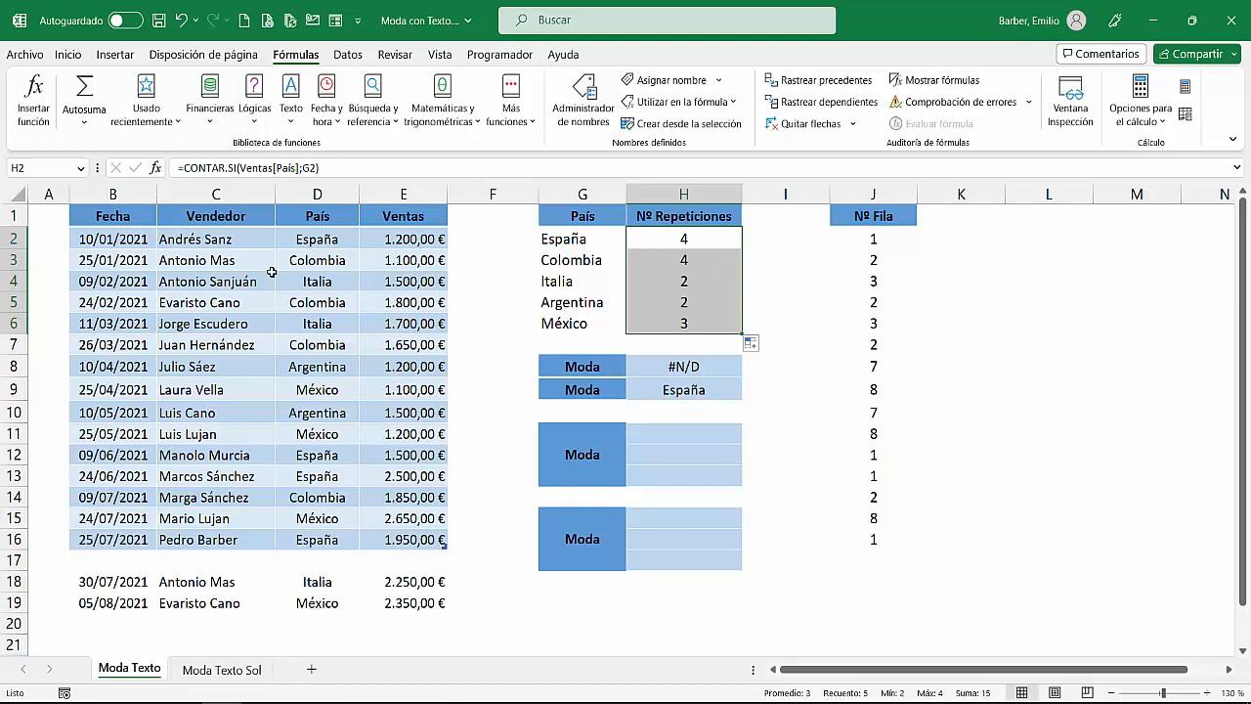
Test the mode formula by entering Colombia in D2 and España in D3, and undo both entries.
left_click(309, 241)
type("Colombia")
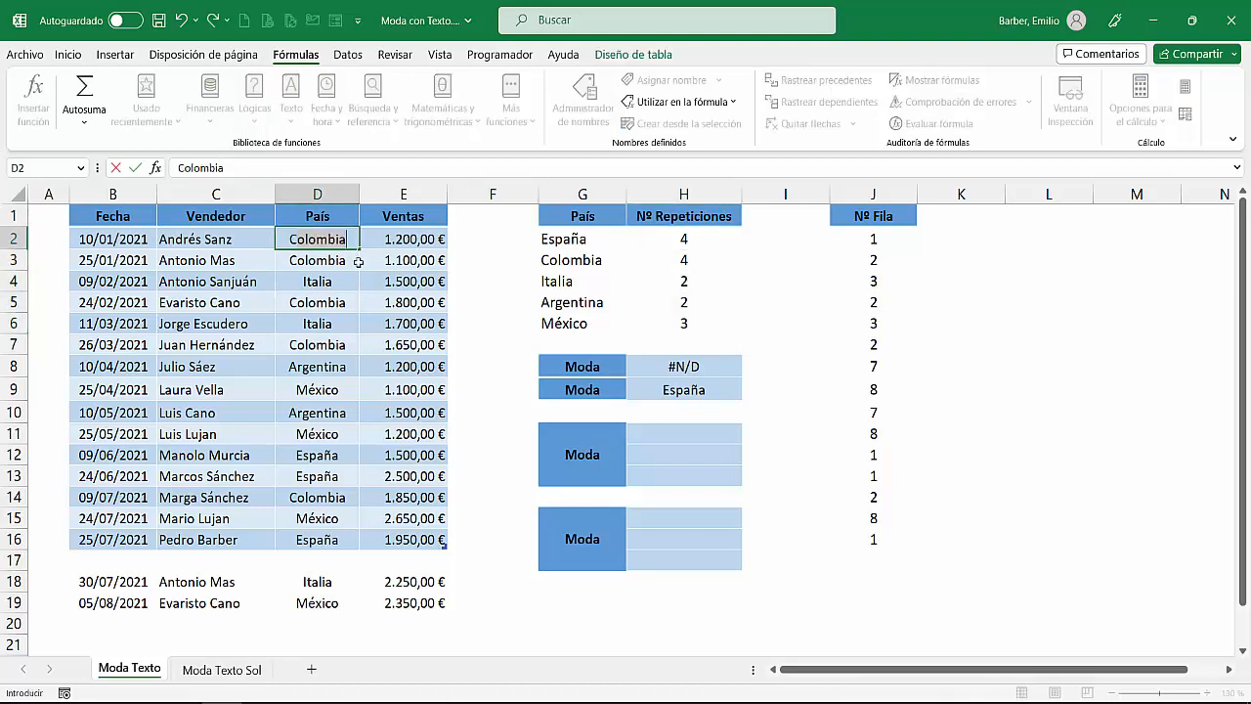
key("Return")
type("España")
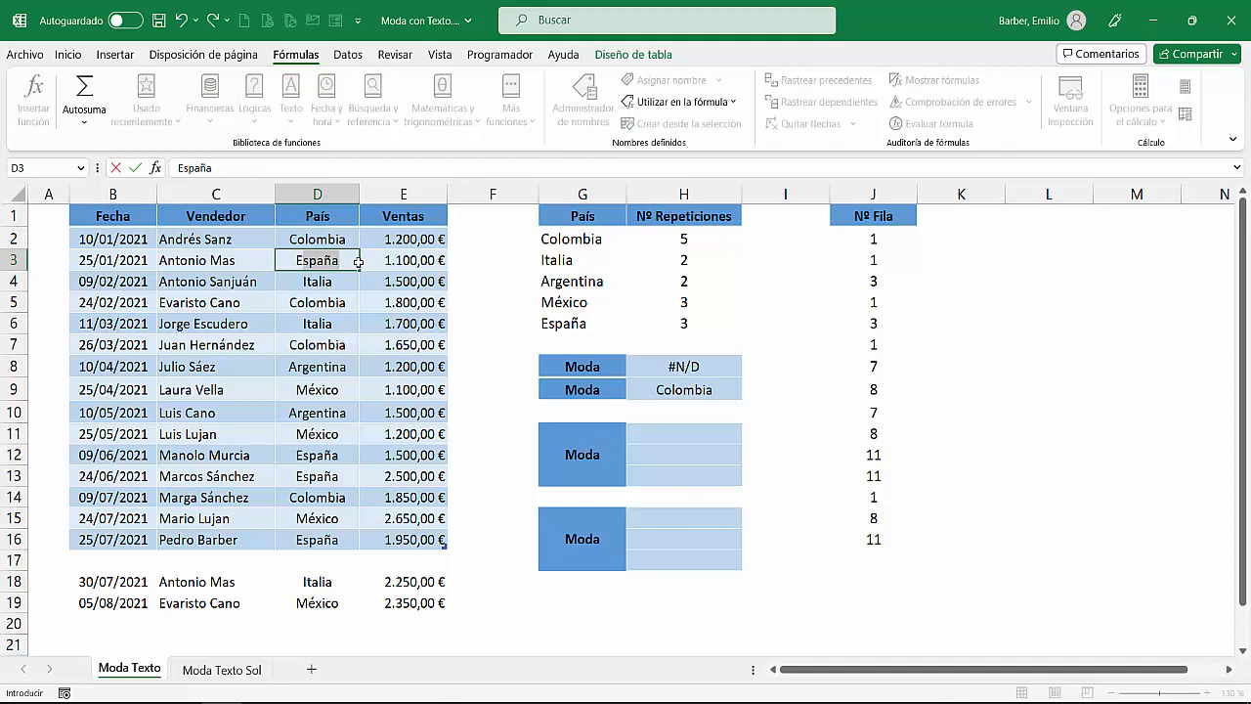
key("Return")
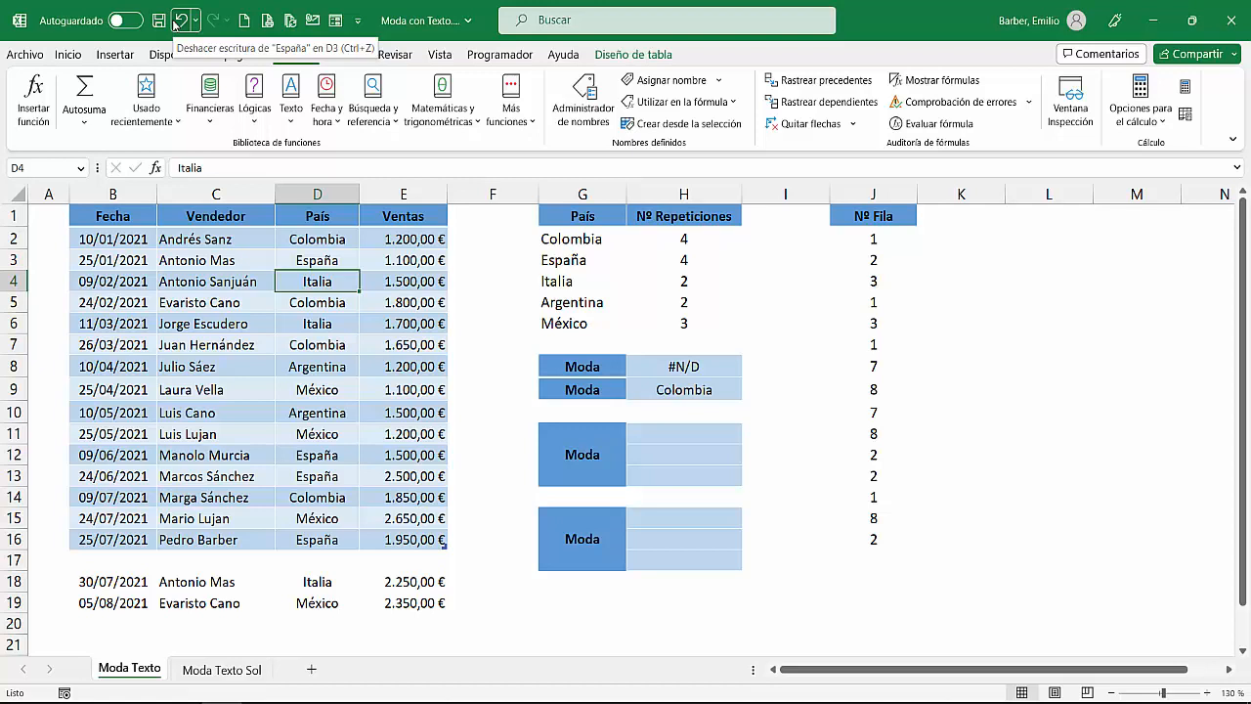
left_click(180, 19)
left_click(180, 20)
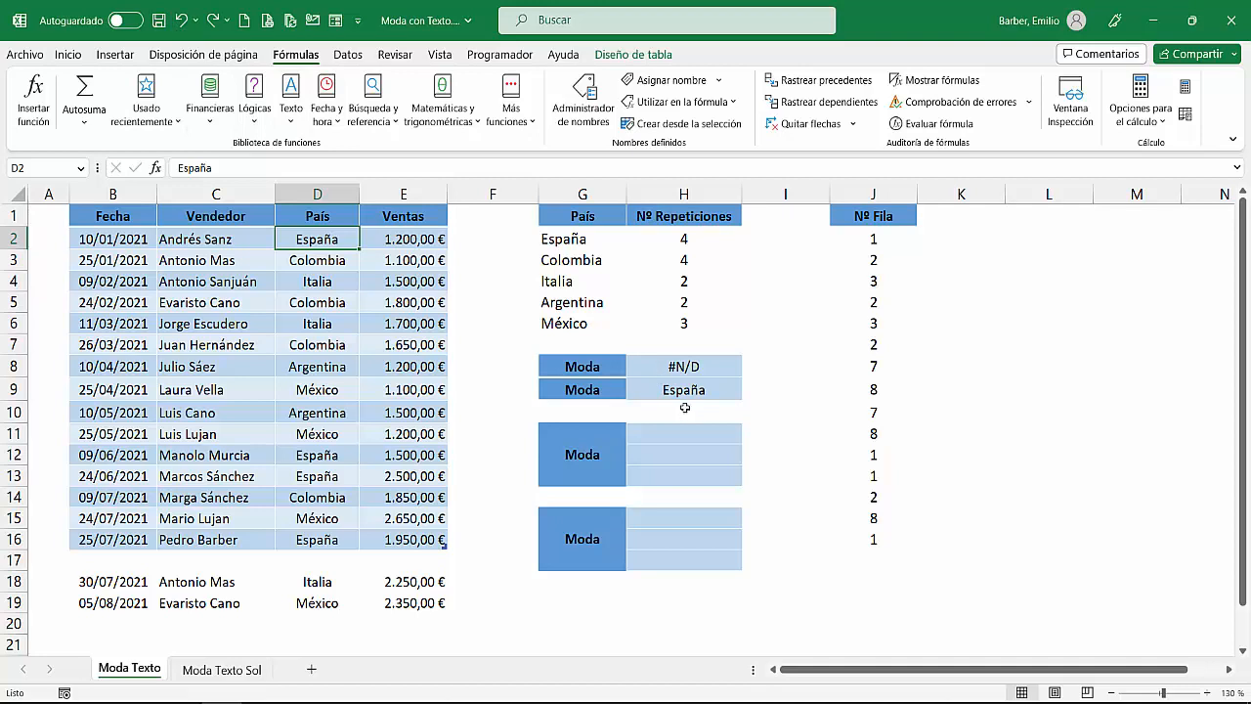
Copy the full formula text of H9 and paste it into cell H11.
left_click(685, 392)
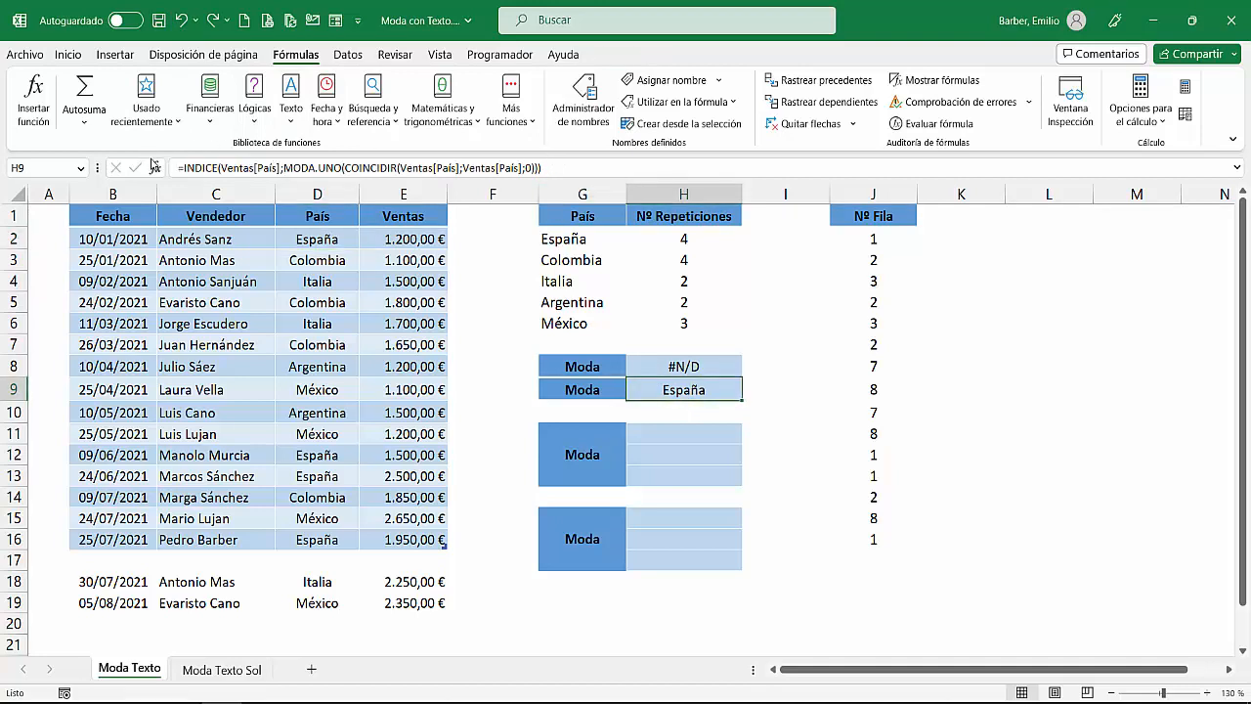
left_click_drag(541, 169, 178, 168)
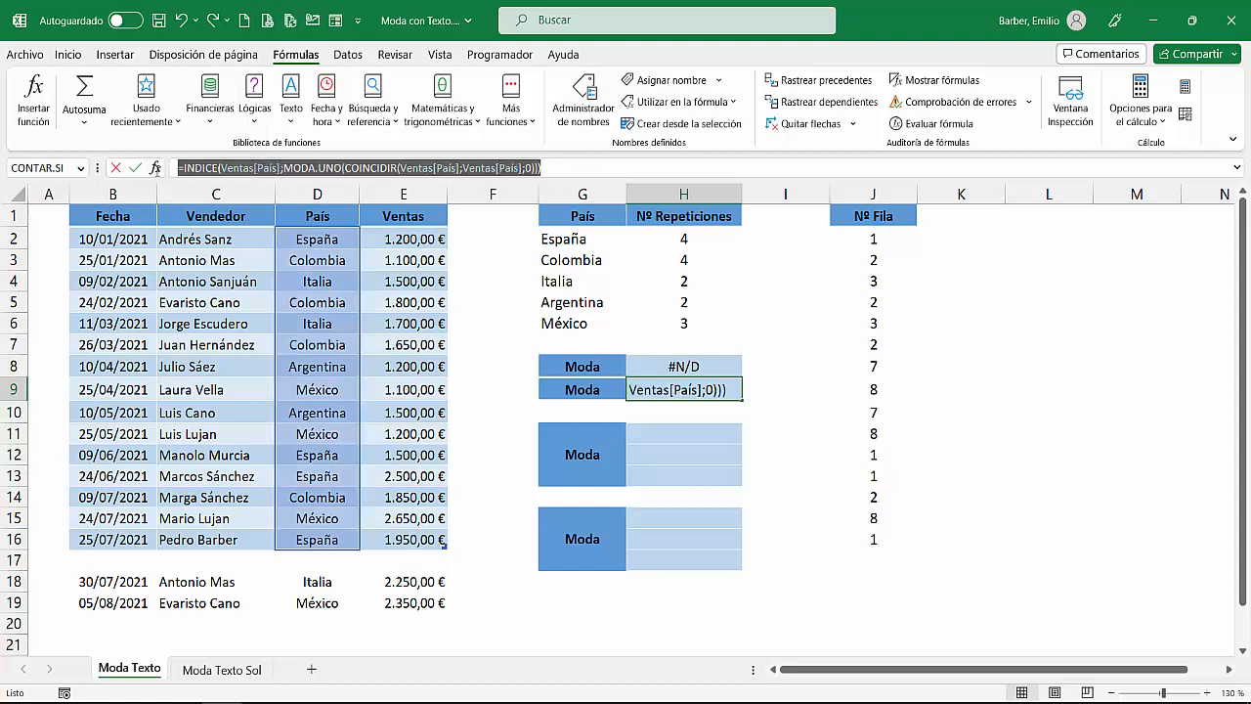
right_click(205, 170)
left_click(239, 207)
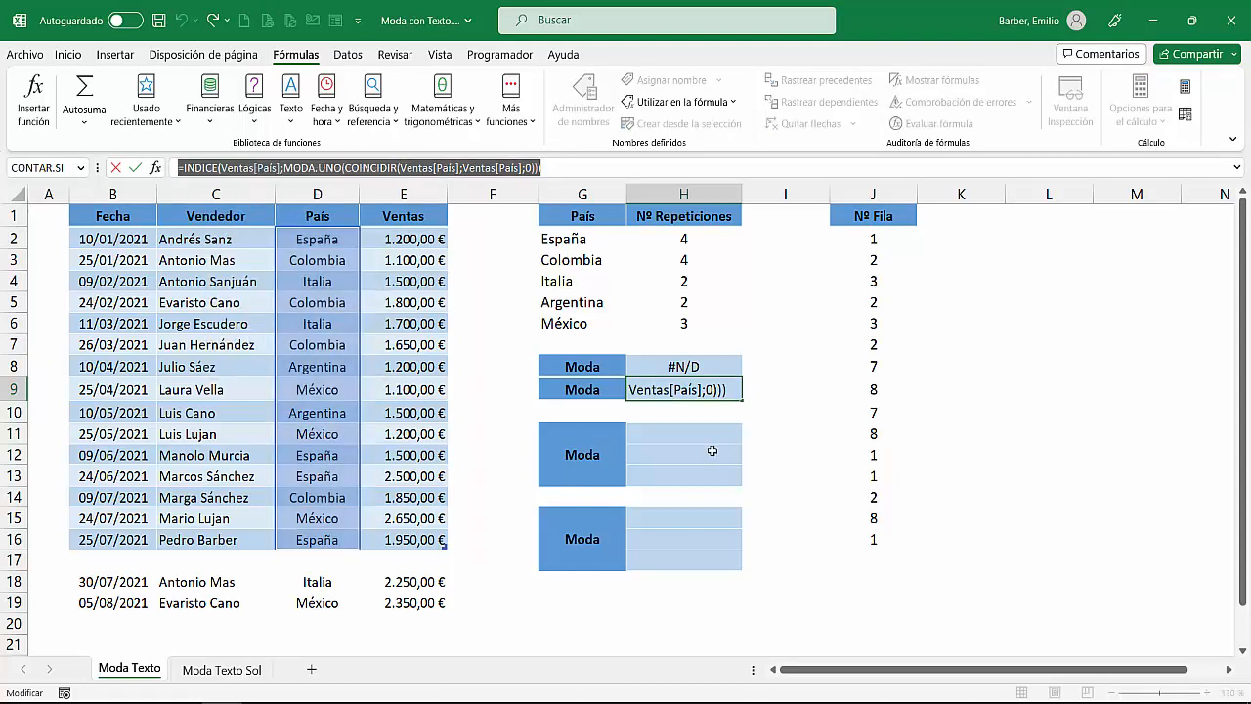
key("Escape")
left_click(686, 436)
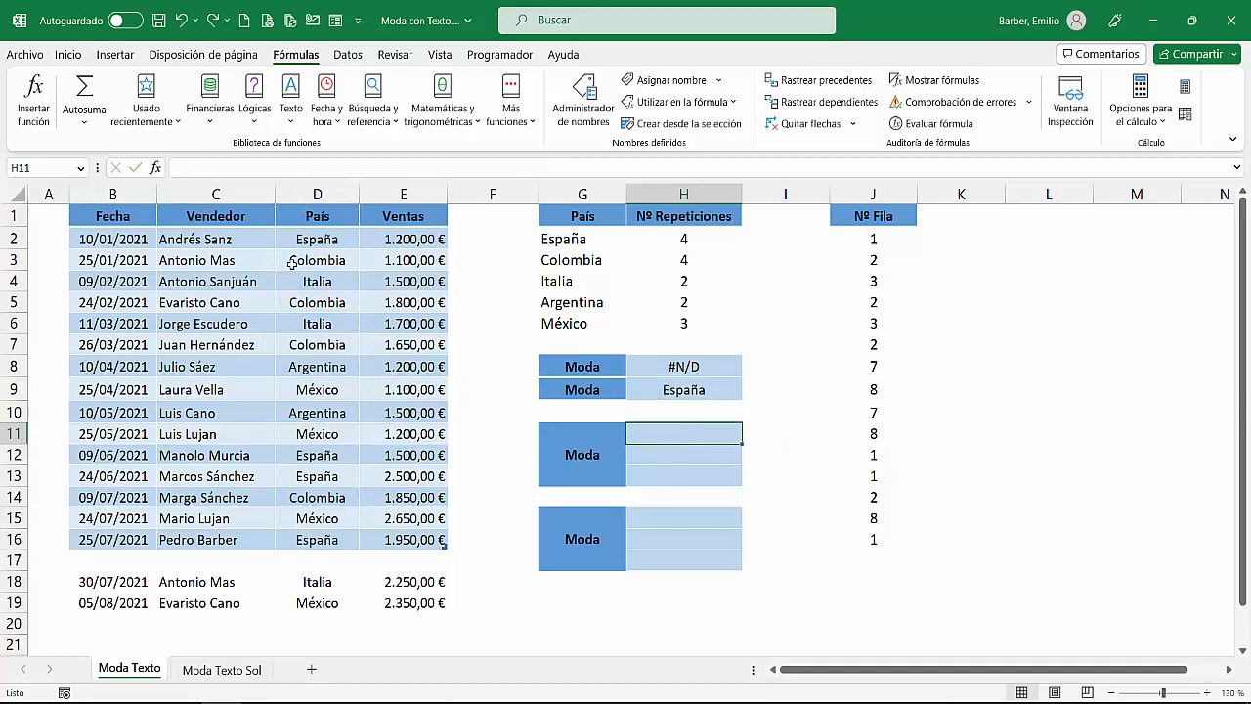
left_click(225, 168)
right_click(225, 168)
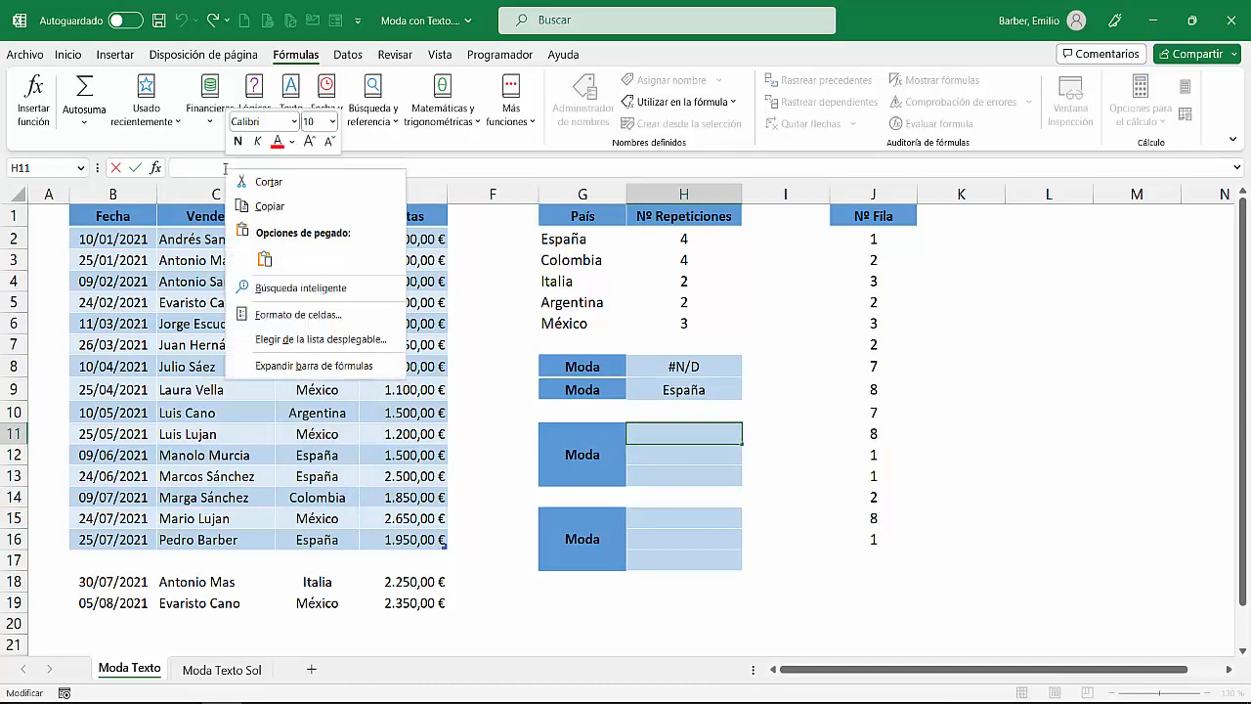
left_click(270, 259)
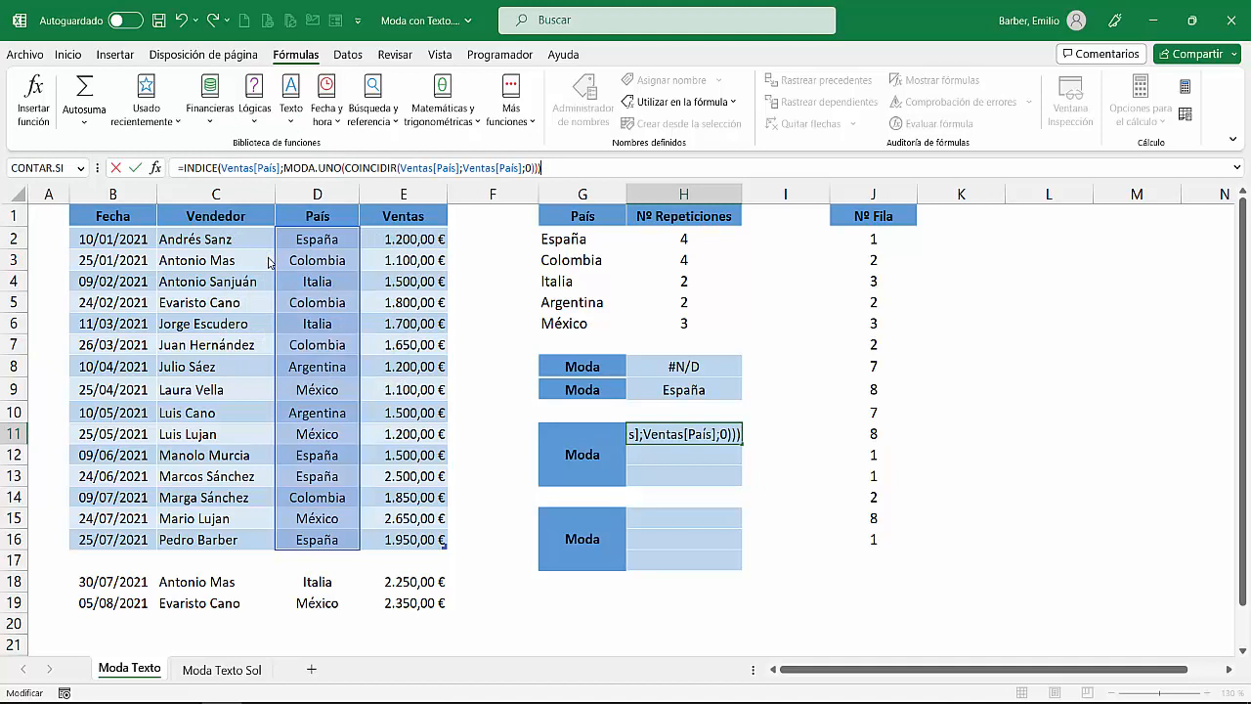
Replace MODA.UNO with MODA.VARIOS in the H11 formula: =INDICE(Ventas[País];MODA.VARIOS(COINCIDIR(Ventas[País];Ventas[País];0))).
left_click(341, 168)
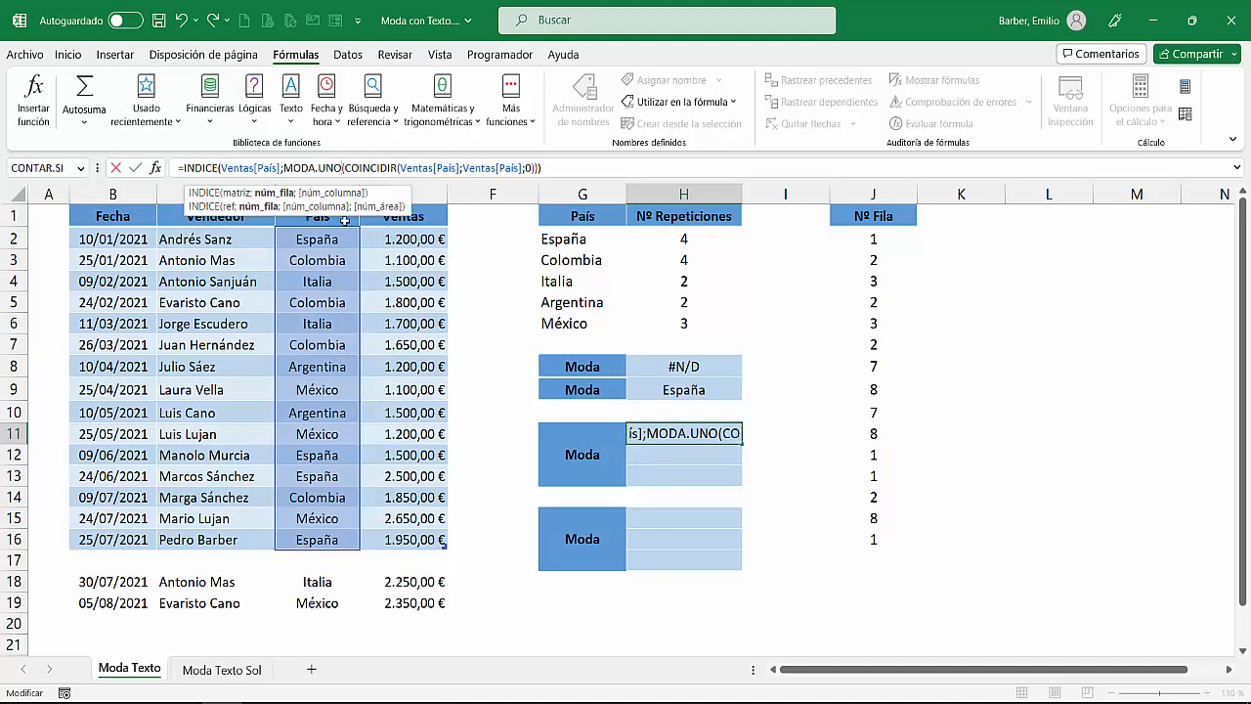
key("BackSpace")
key("BackSpace")
key("BackSpace")
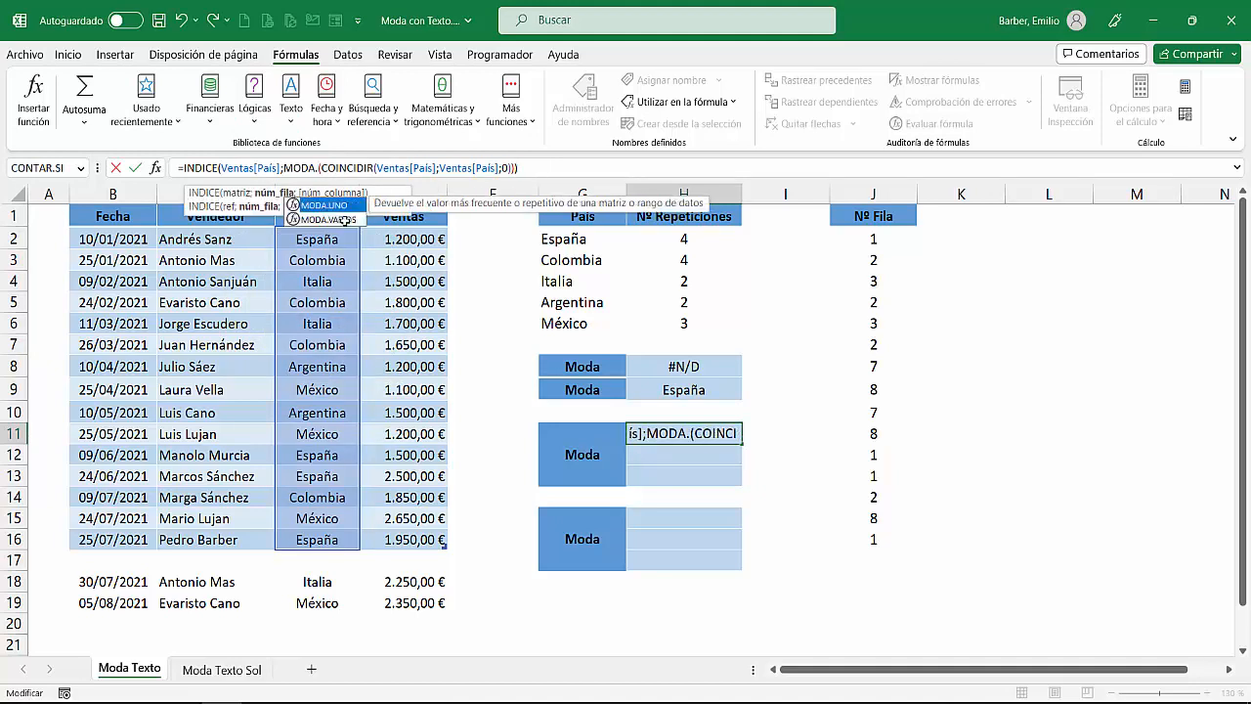
double_click(327, 219)
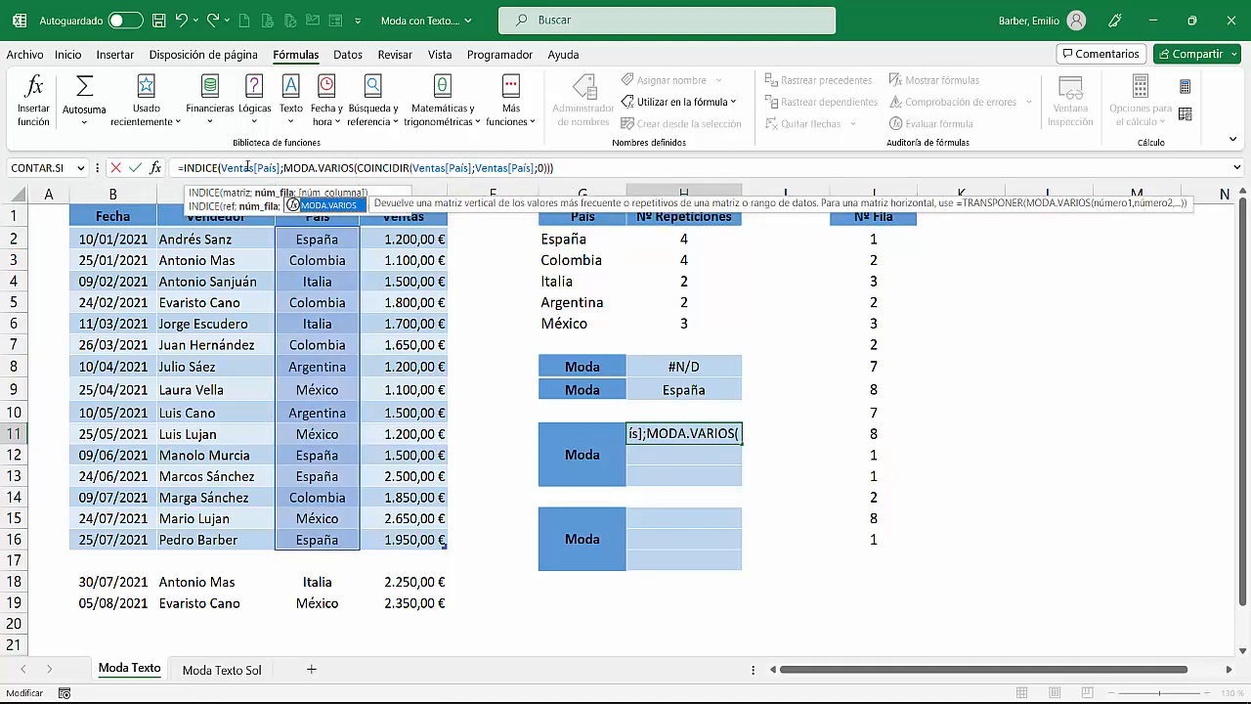
left_click(570, 168)
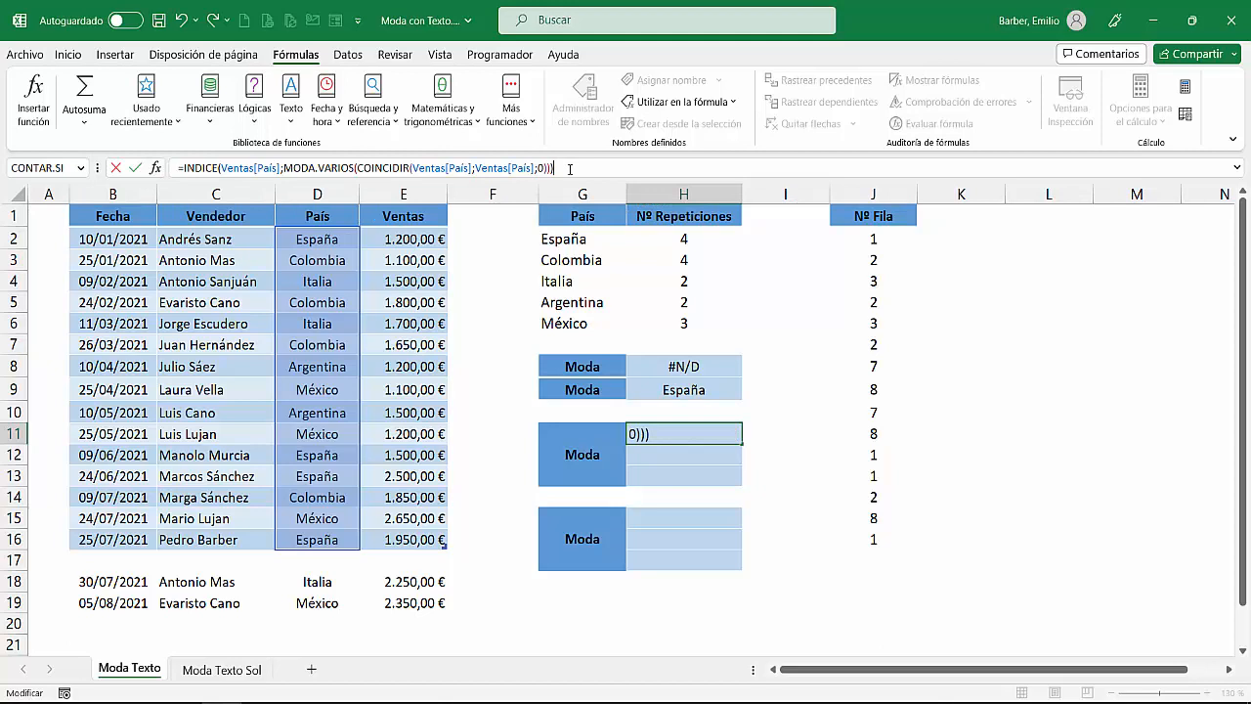
key("Return")
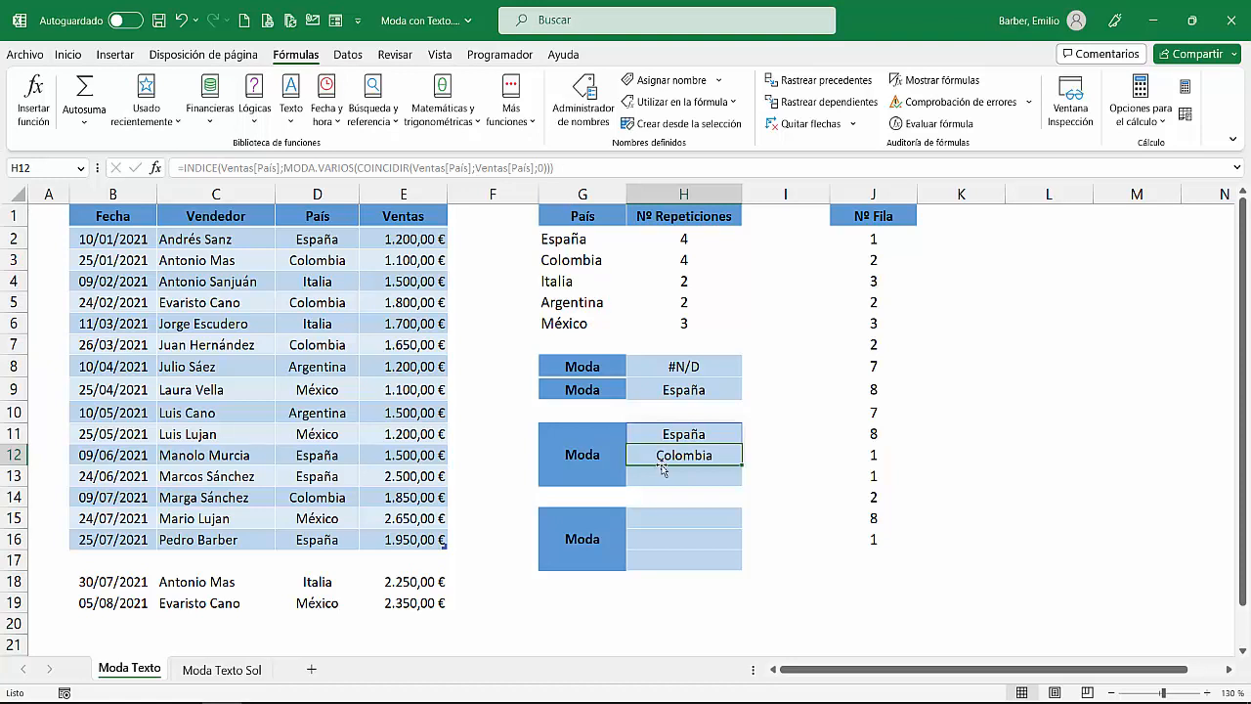
Insert the INDICE function in H15 in its matriz;núm_fila;núm_columna form, with the whole Ventas table as Matriz.
left_click(669, 521)
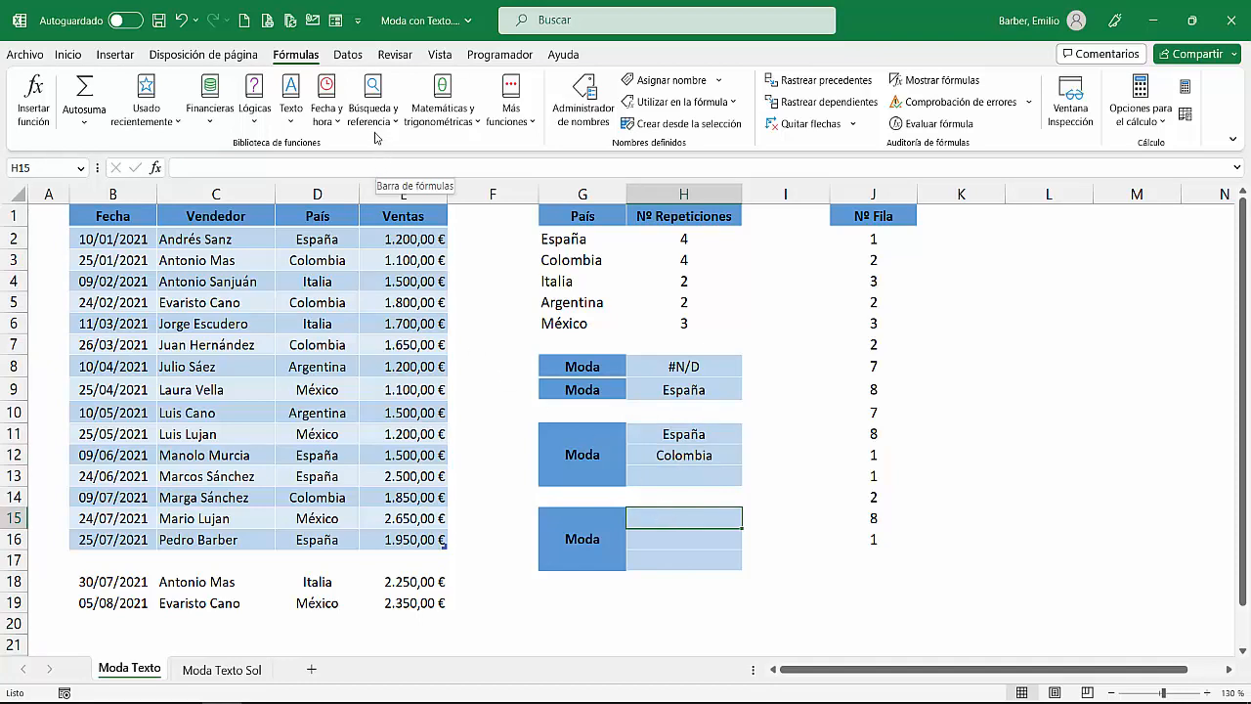
left_click(373, 103)
scroll(454, 458, "down", 3)
scroll(446, 467, "down", 3)
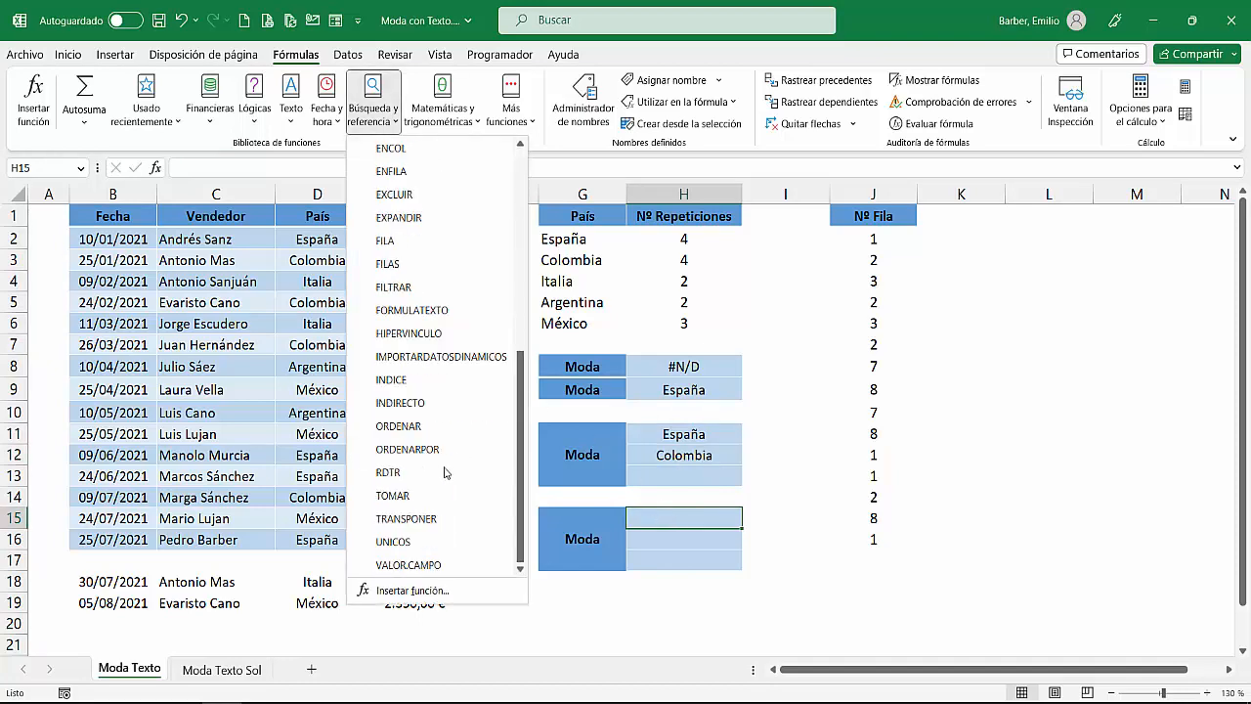
left_click(440, 409)
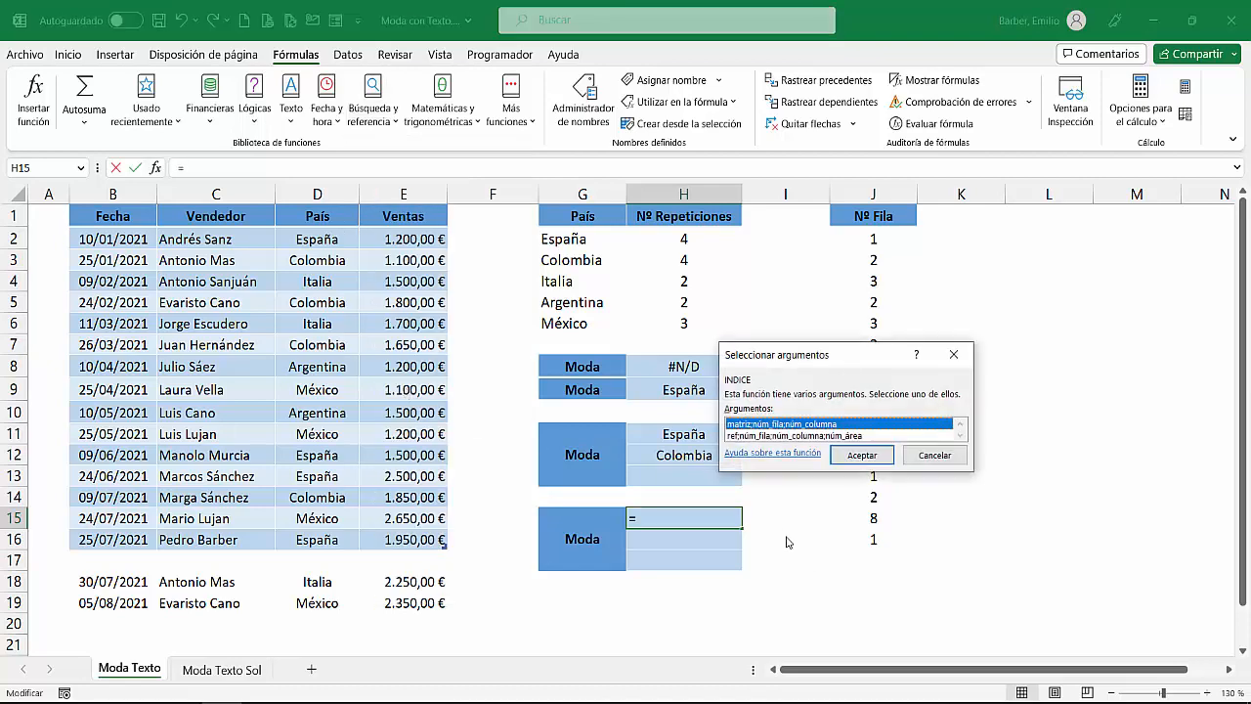
left_click(843, 460)
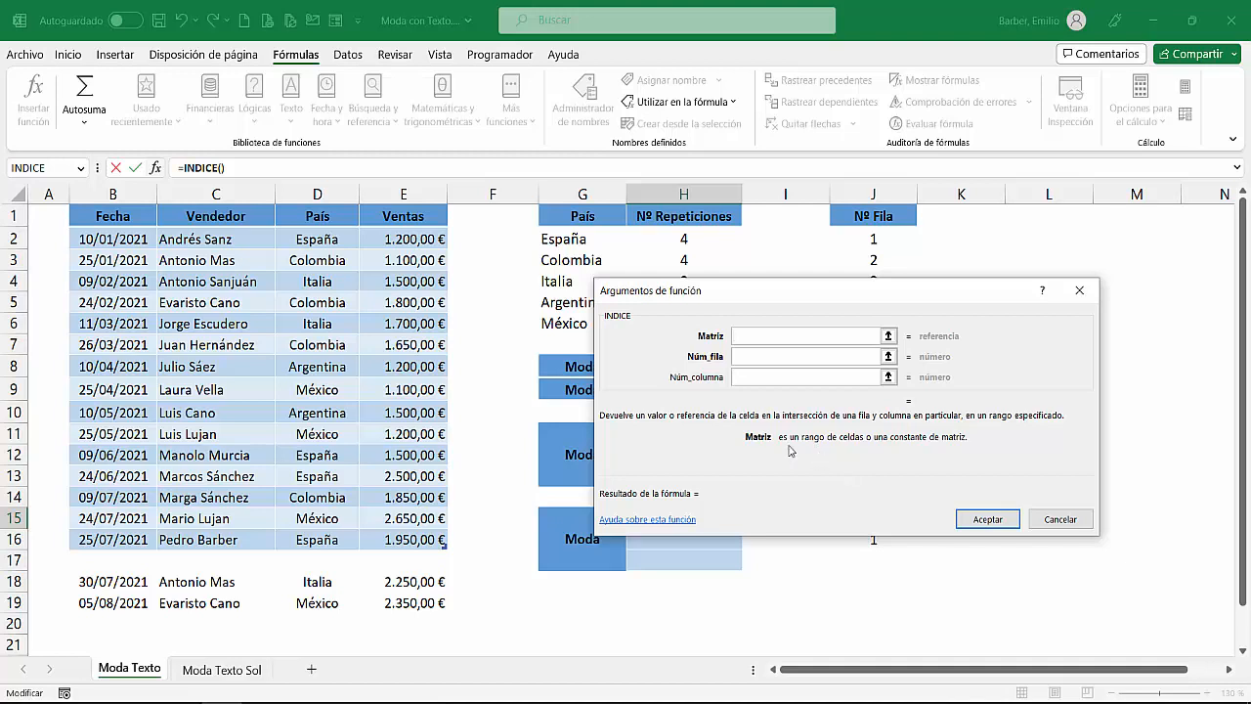
left_click(112, 200)
left_click_drag(112, 200, 401, 239)
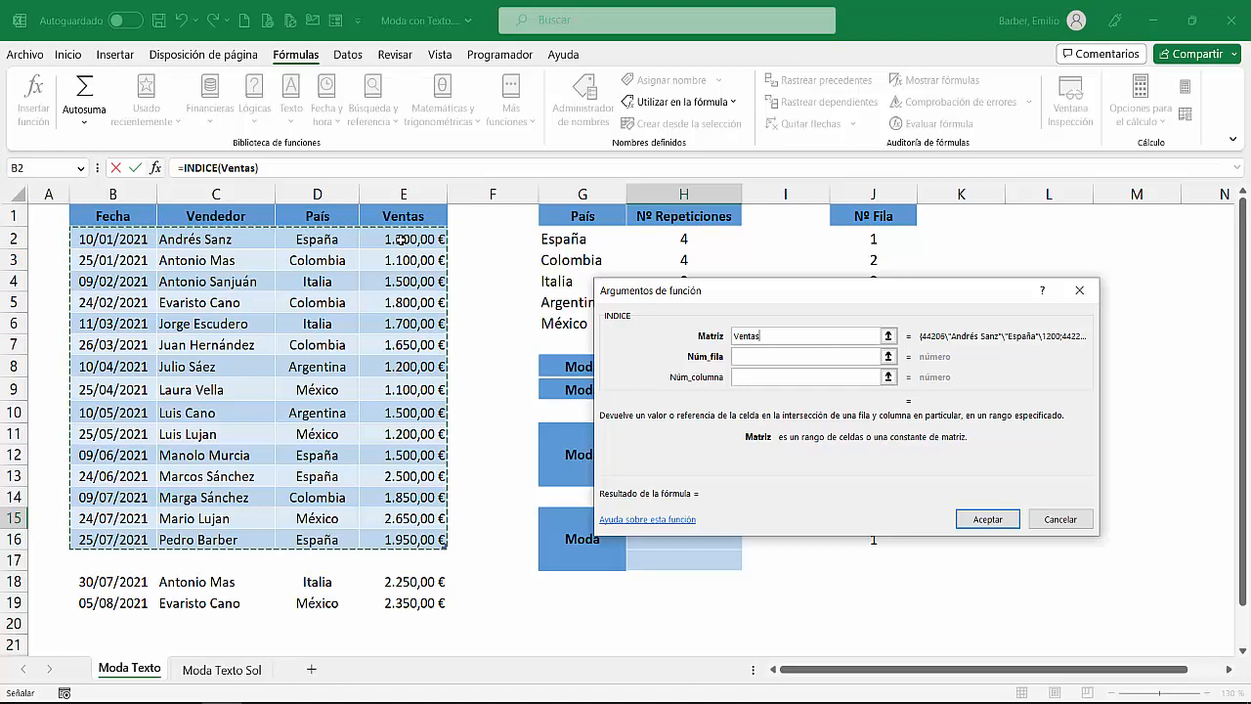
Nest the statistical function MODA.VARIOS in the Núm_fila argument of INDICE.
left_click(744, 358)
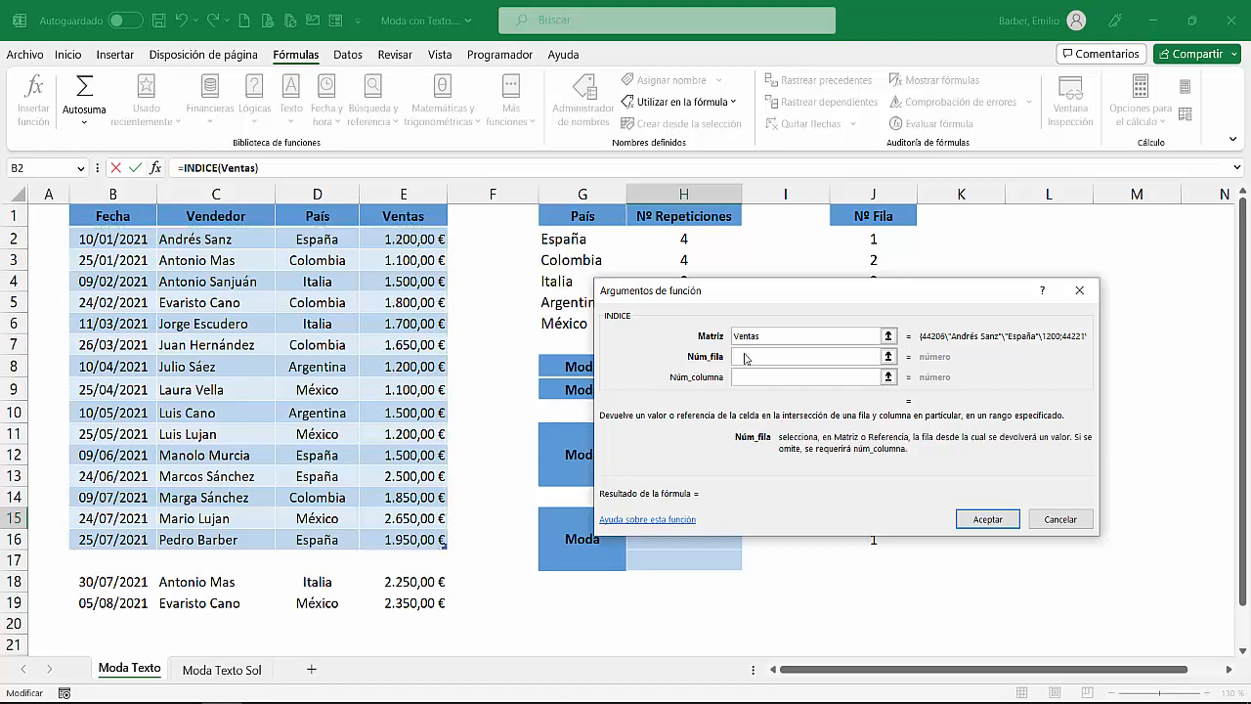
left_click(81, 169)
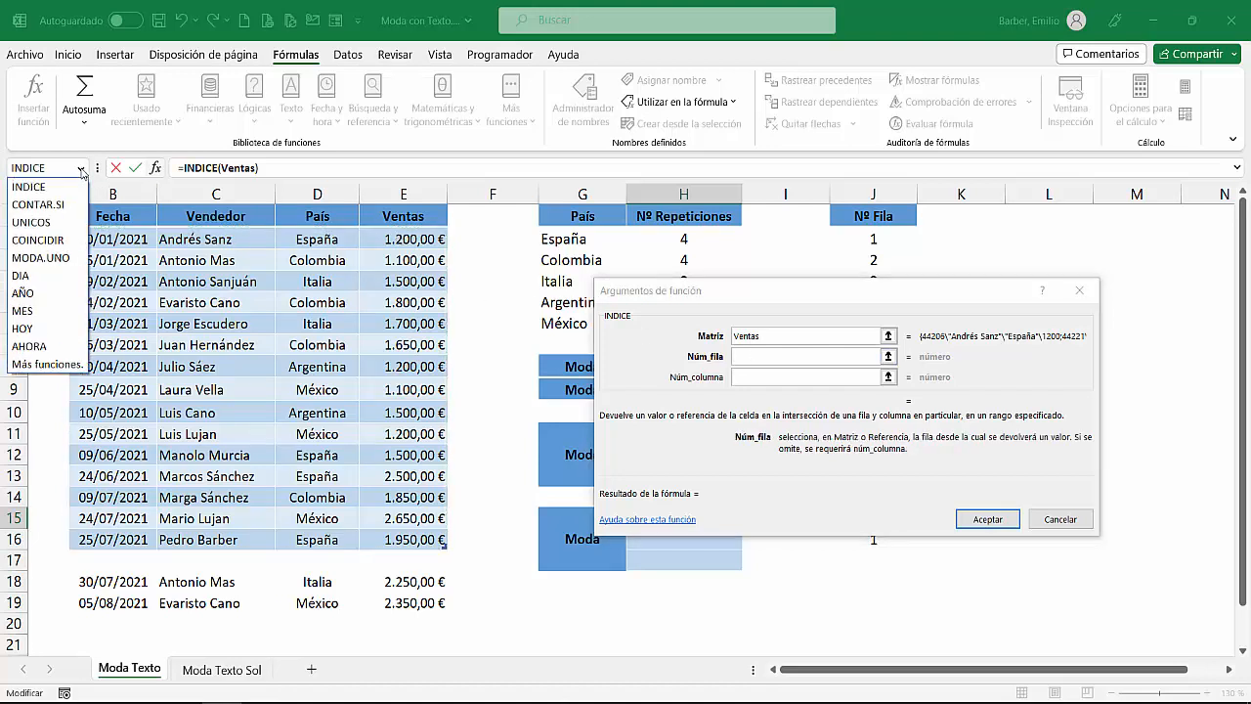
left_click(74, 364)
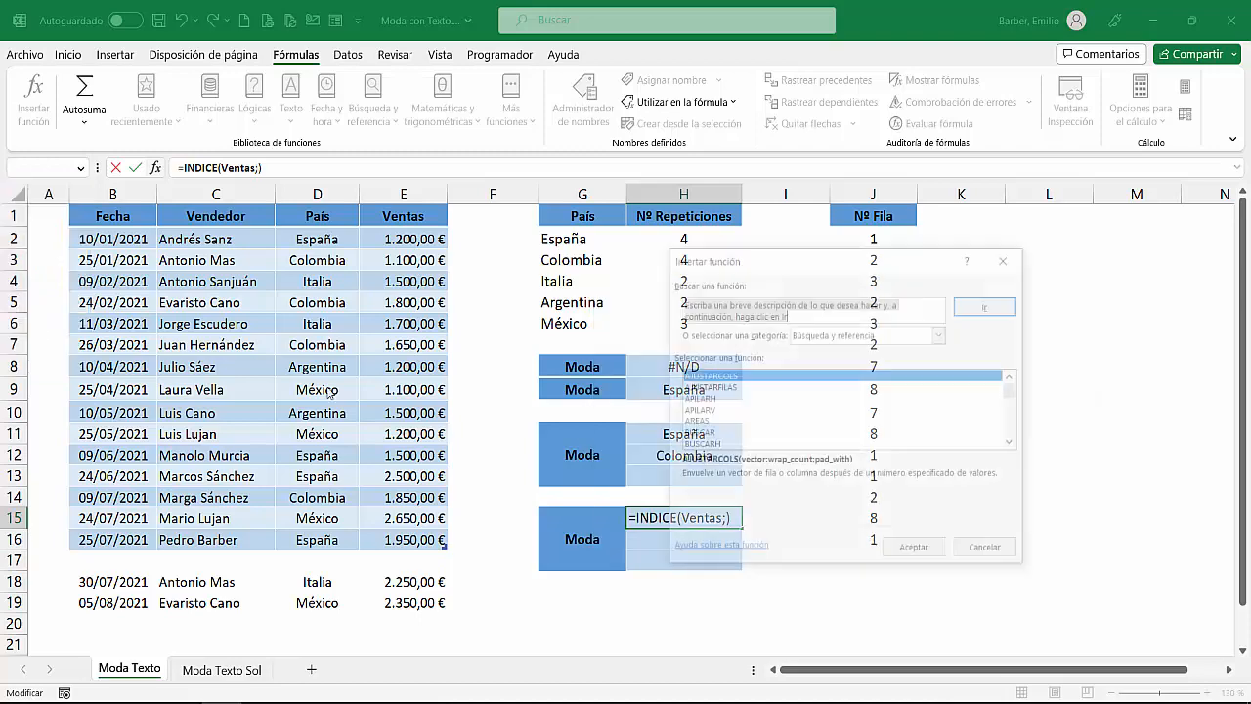
left_click(836, 342)
left_click(860, 406)
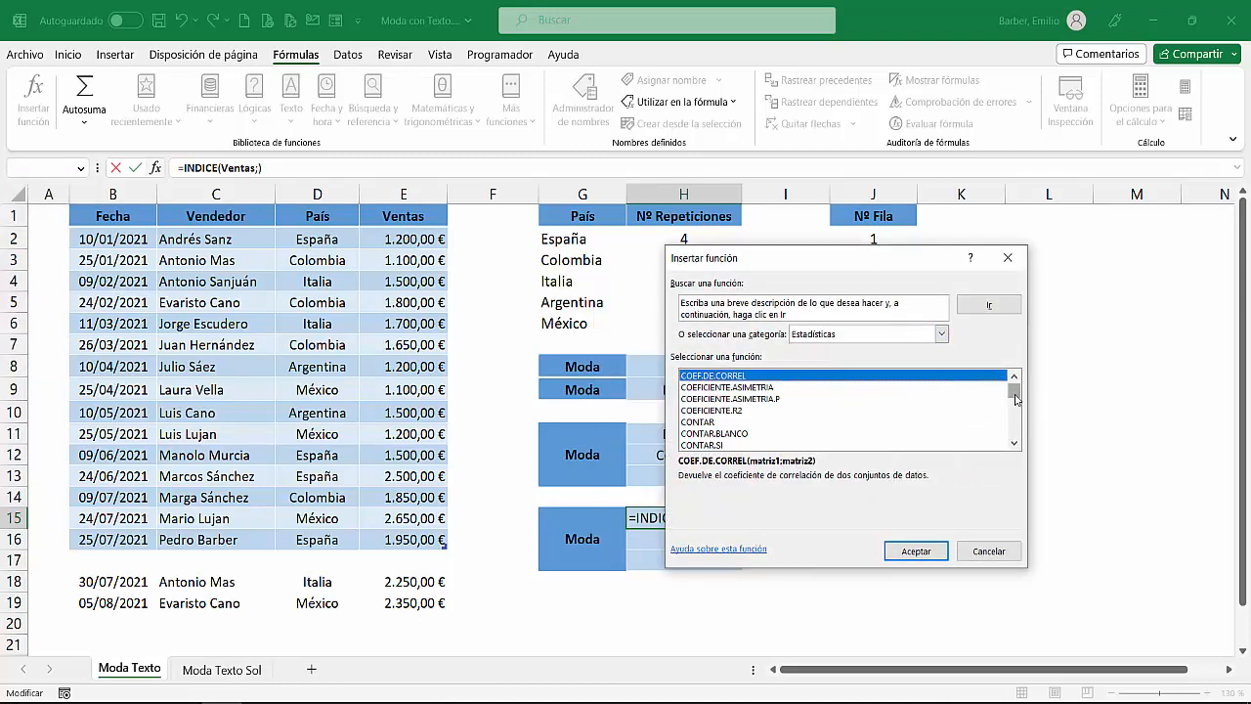
left_click_drag(1017, 399, 1016, 421)
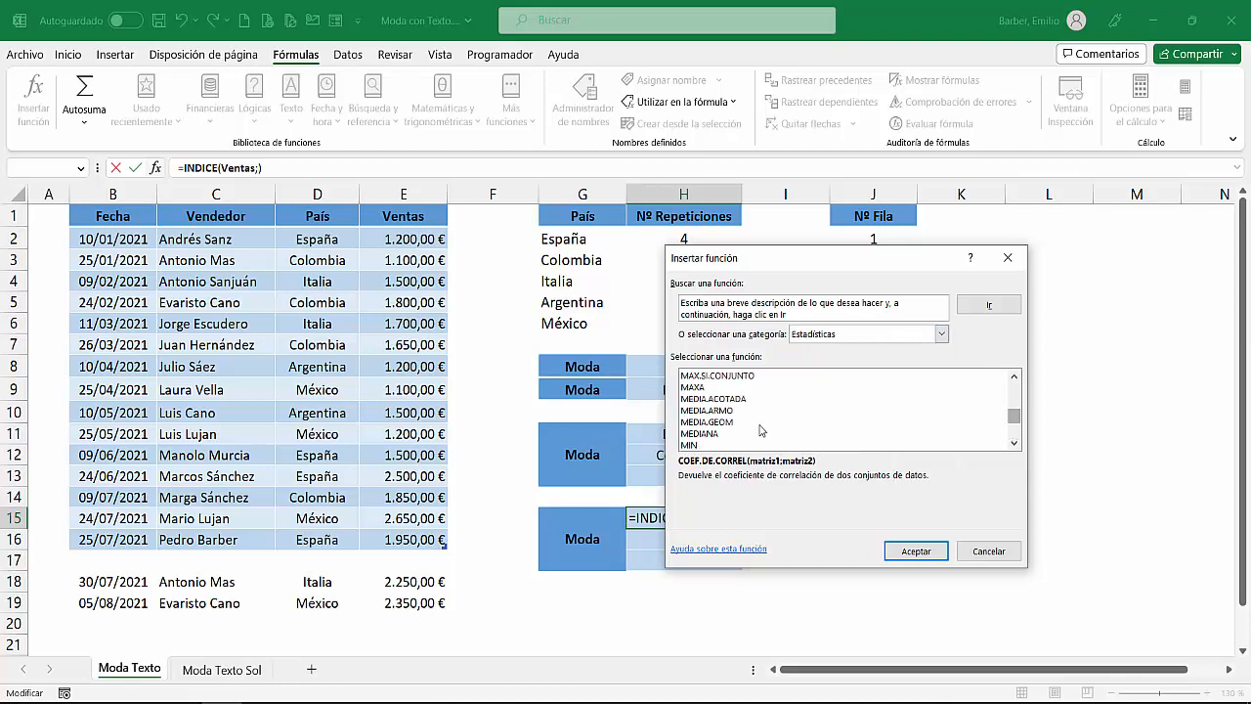
scroll(761, 430, "down", 3)
left_click(726, 388)
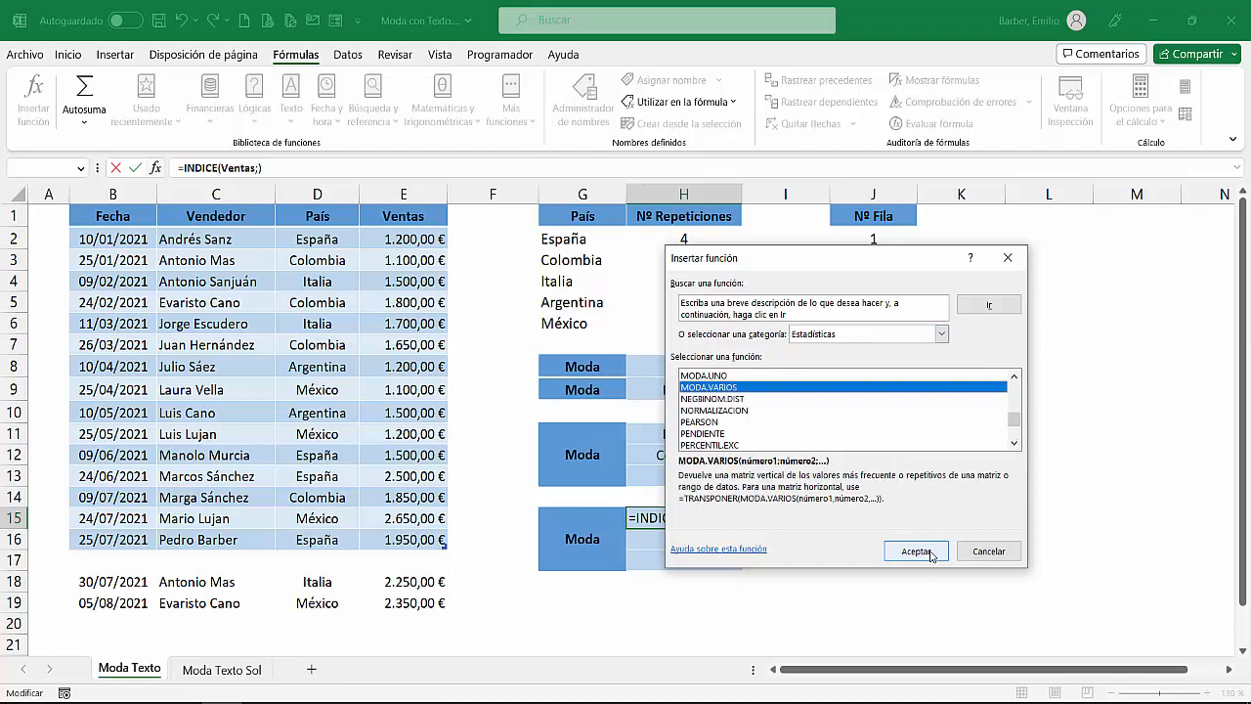
left_click(916, 551)
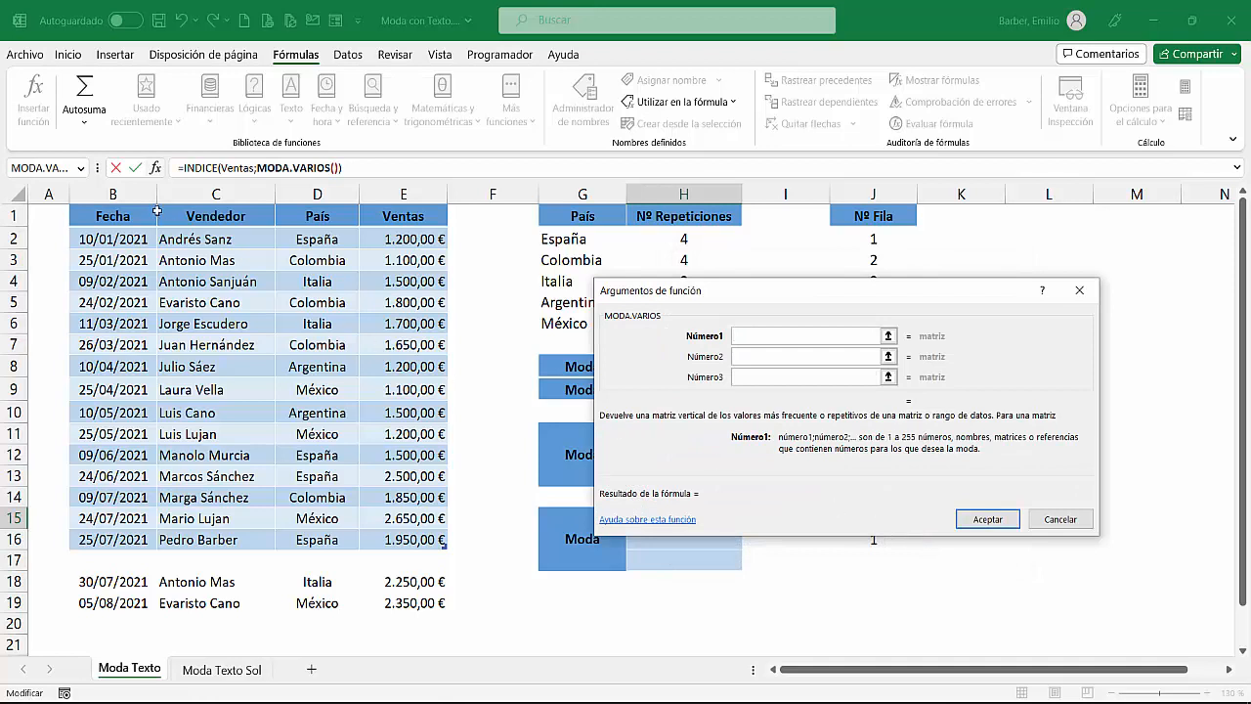
Nest COINCIDIR inside MODA.VARIOS with Ventas[País] as both Valor_buscado and Matriz_buscada and 0 as Tipo_de_coincidencia.
left_click(82, 169)
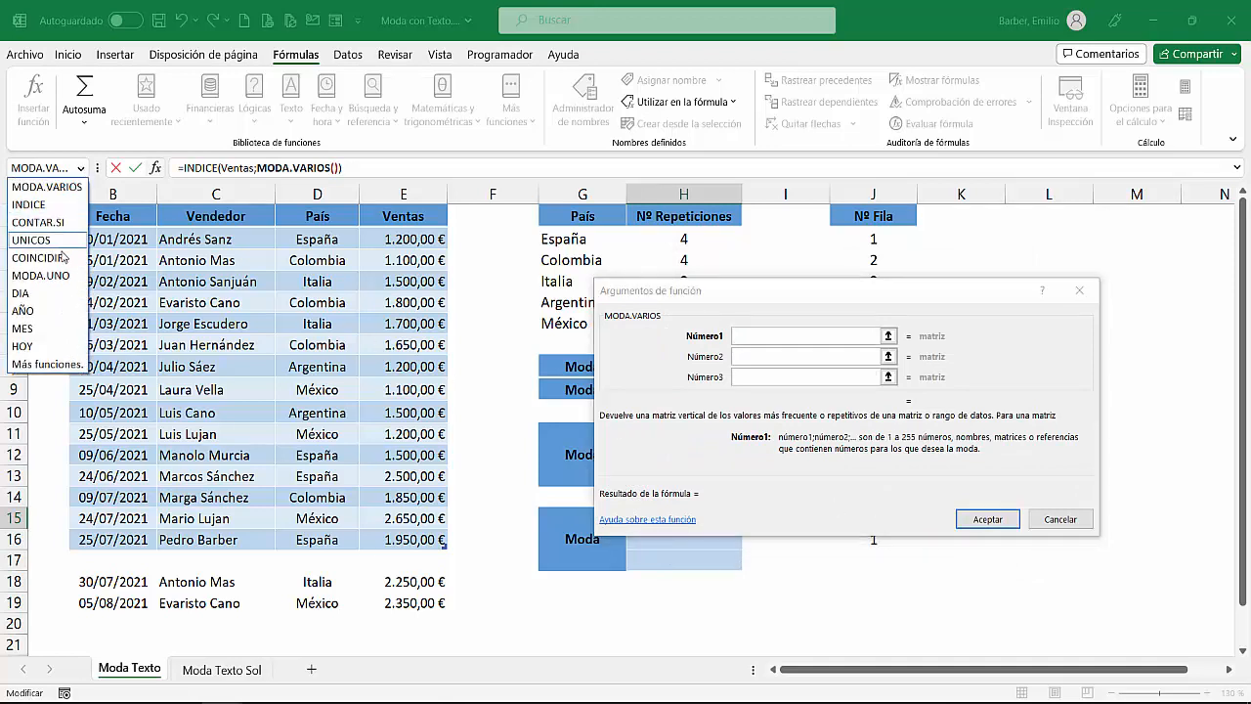
left_click(49, 234)
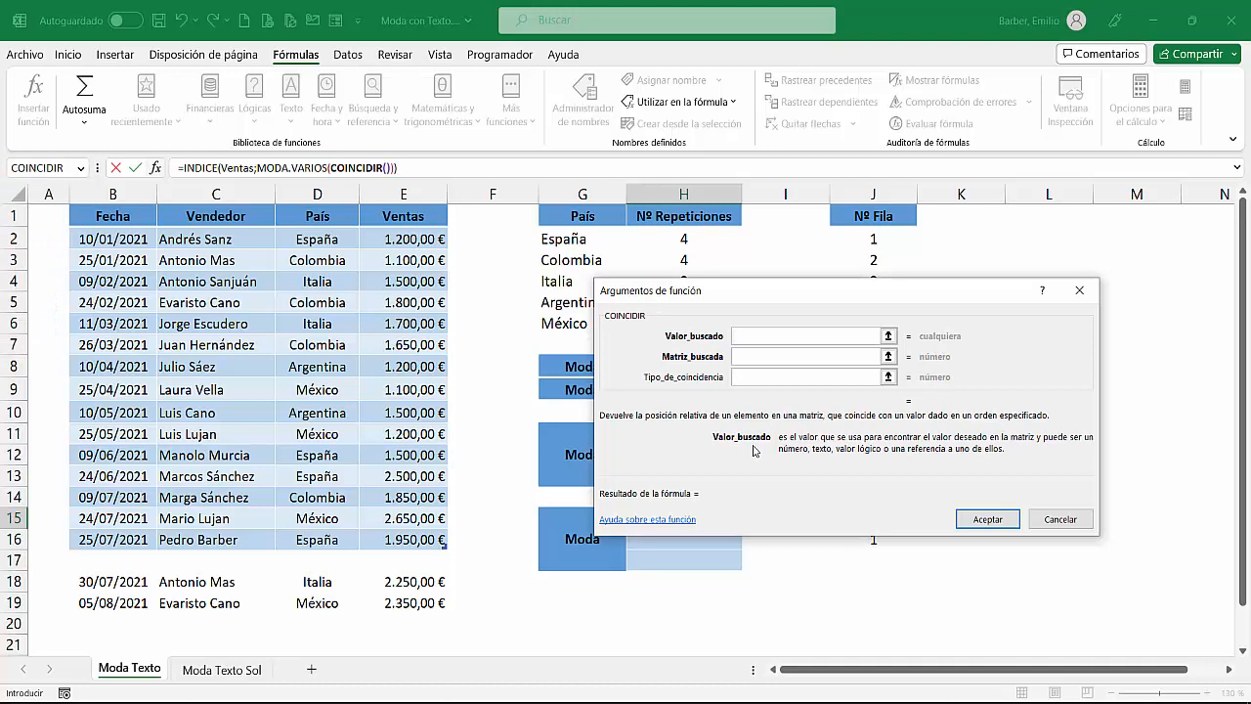
left_click(313, 210)
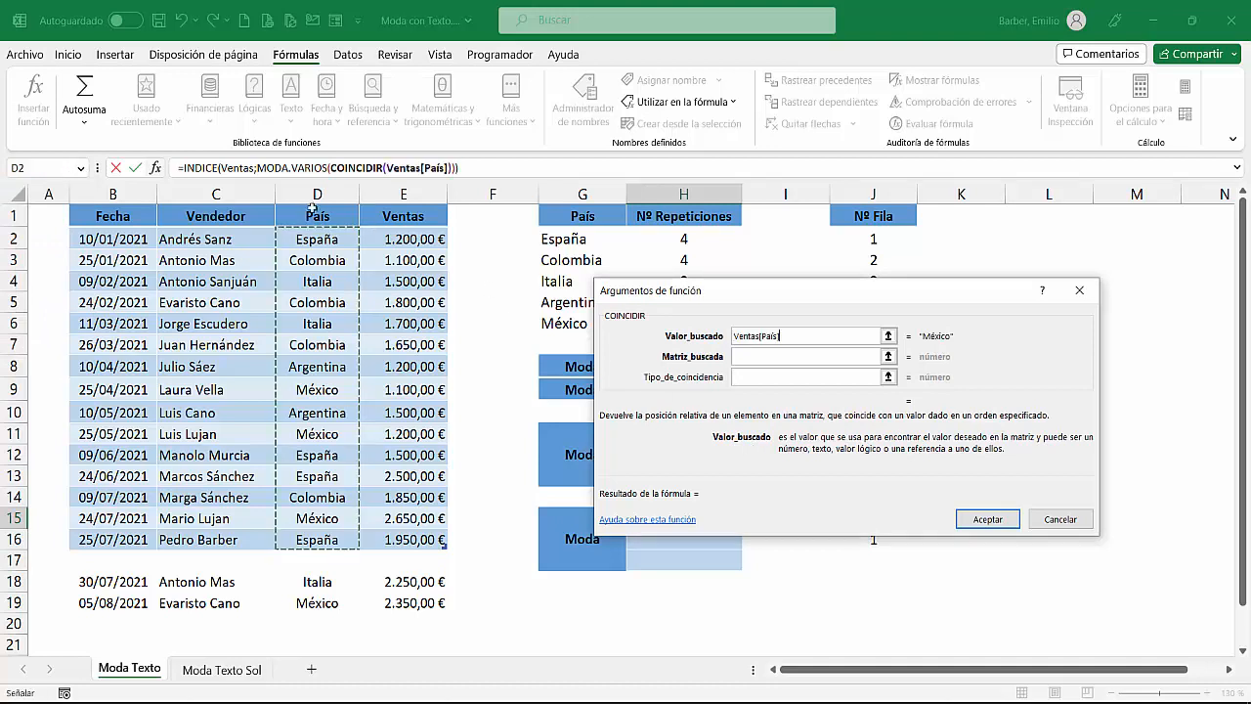
left_click(755, 359)
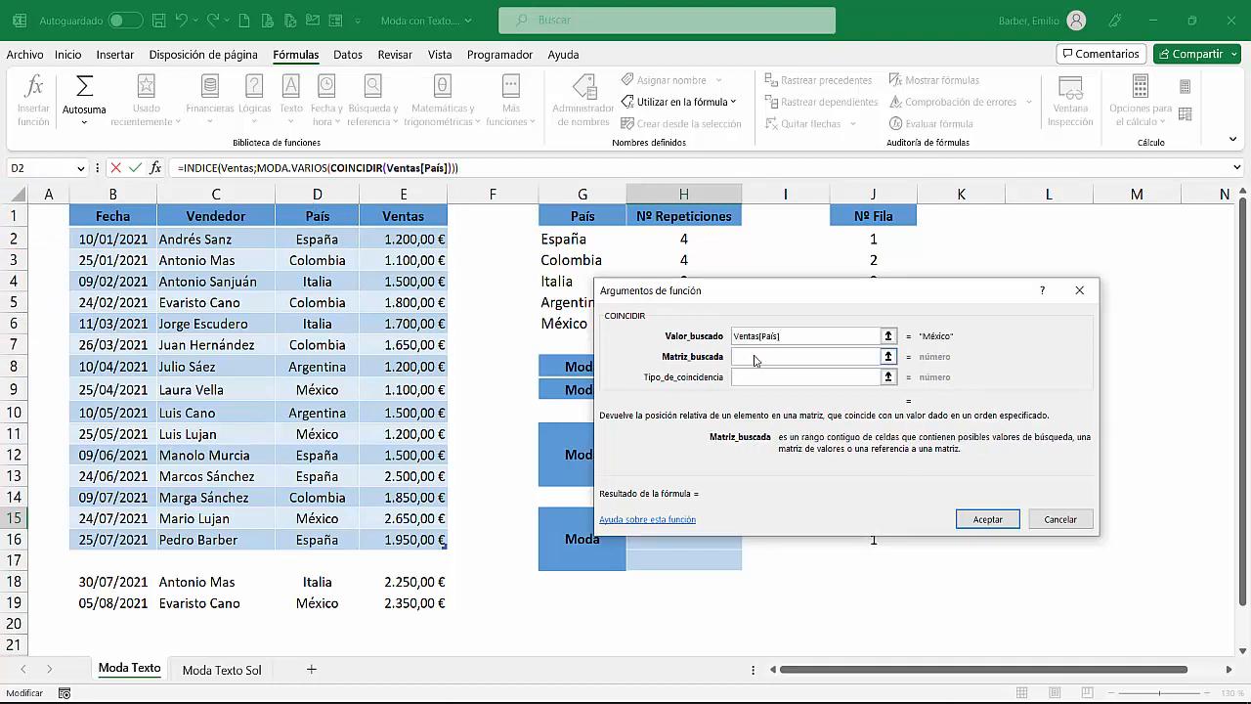
left_click(321, 206)
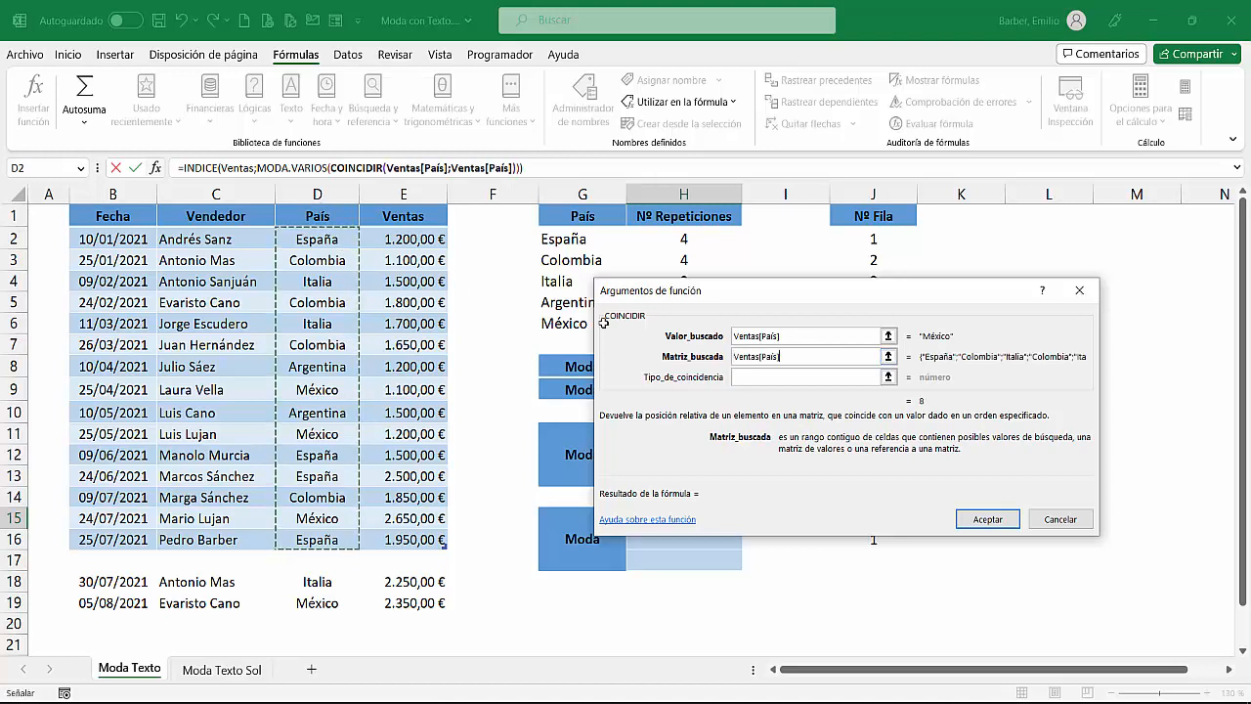
left_click(770, 377)
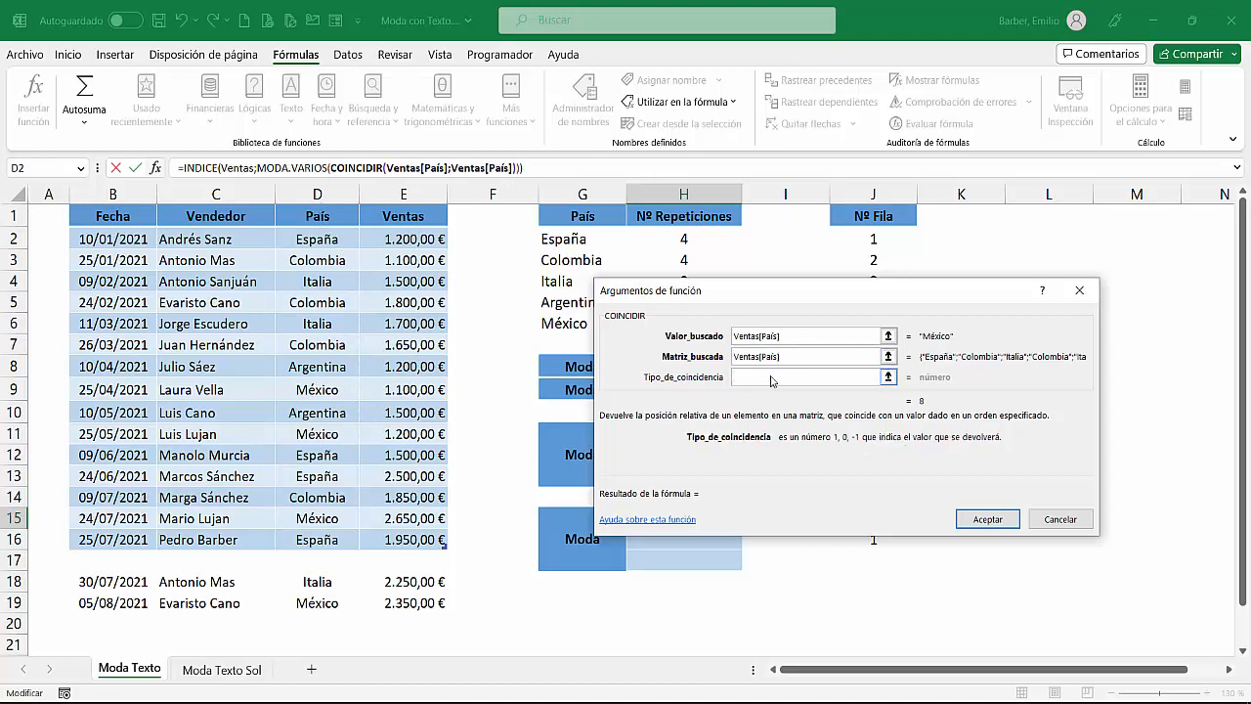
type("0")
Return to the arguments of INDICE, set Núm_columna to 3 and enter the formula in H15.
left_click(203, 168)
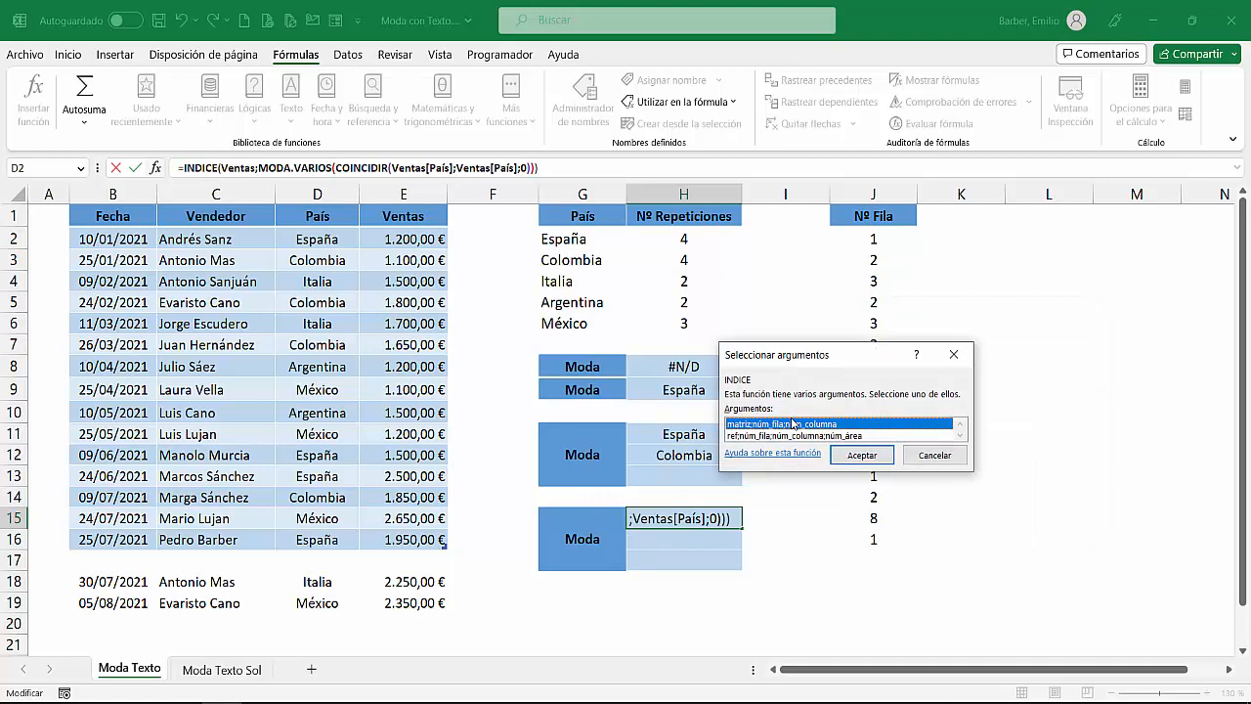
left_click(838, 455)
left_click(765, 377)
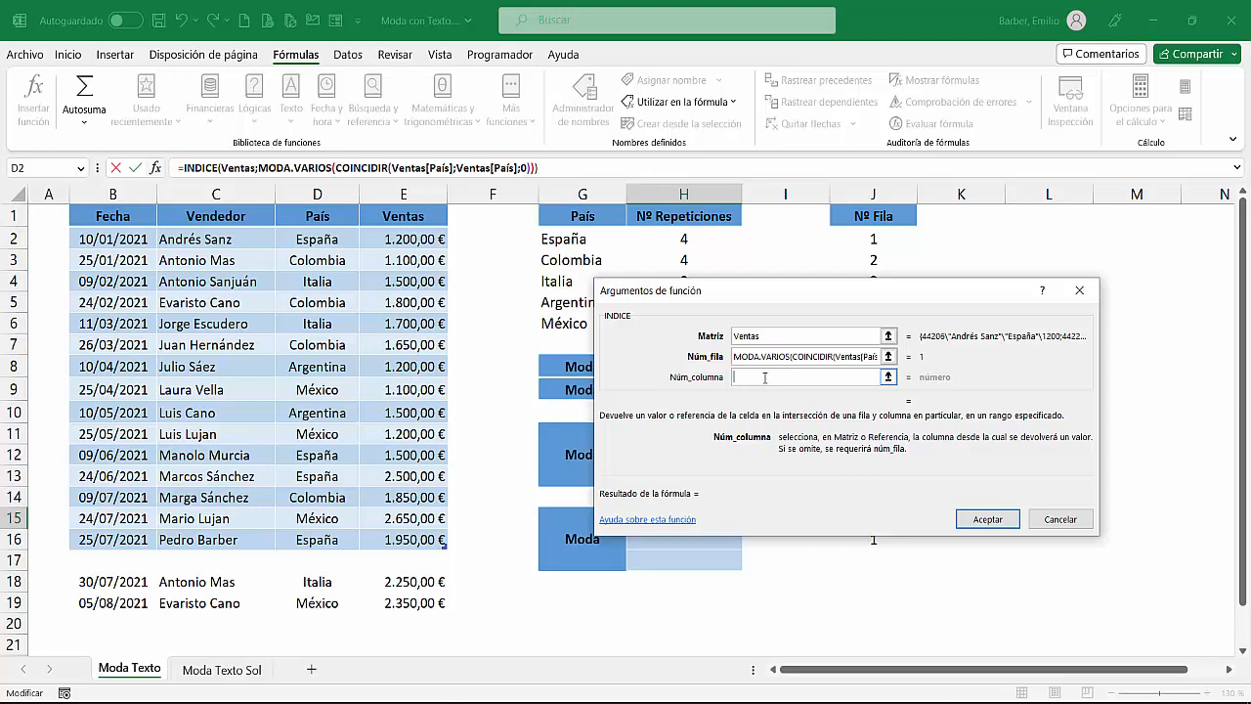
type("3")
left_click(987, 519)
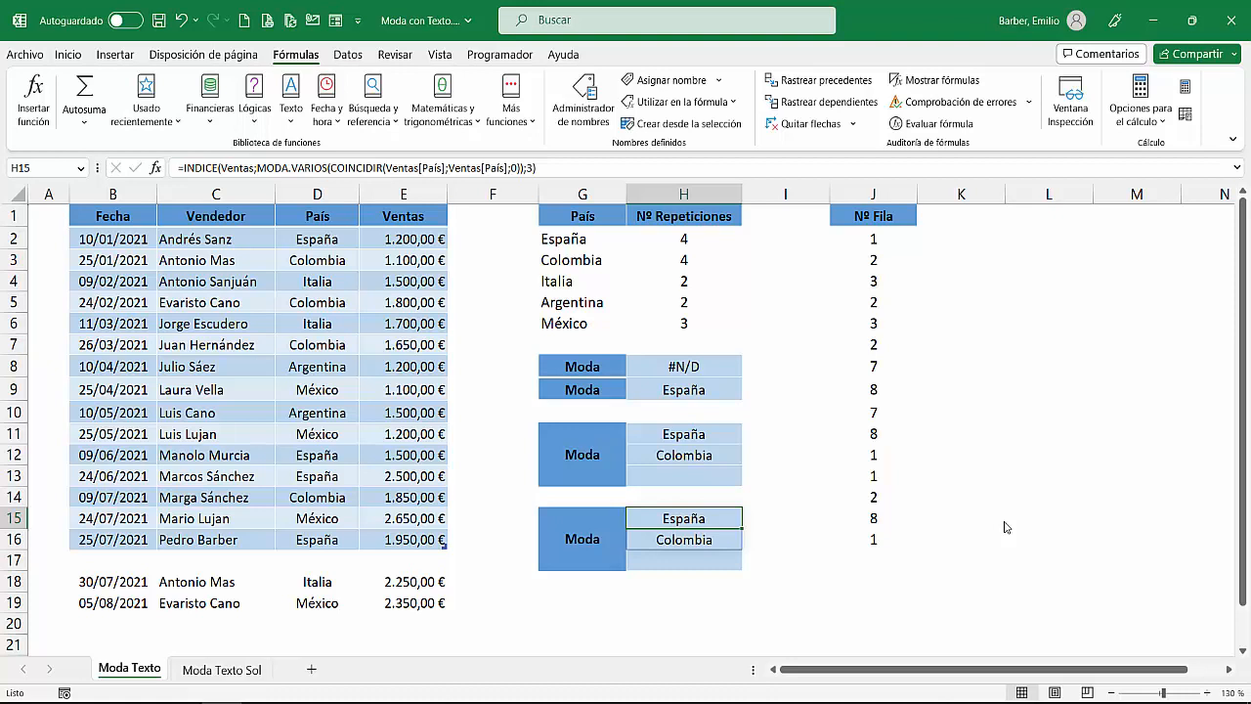
Move the two loose sales records up to B17:E18 and extend the Ventas table to include them.
left_click_drag(103, 583, 381, 587)
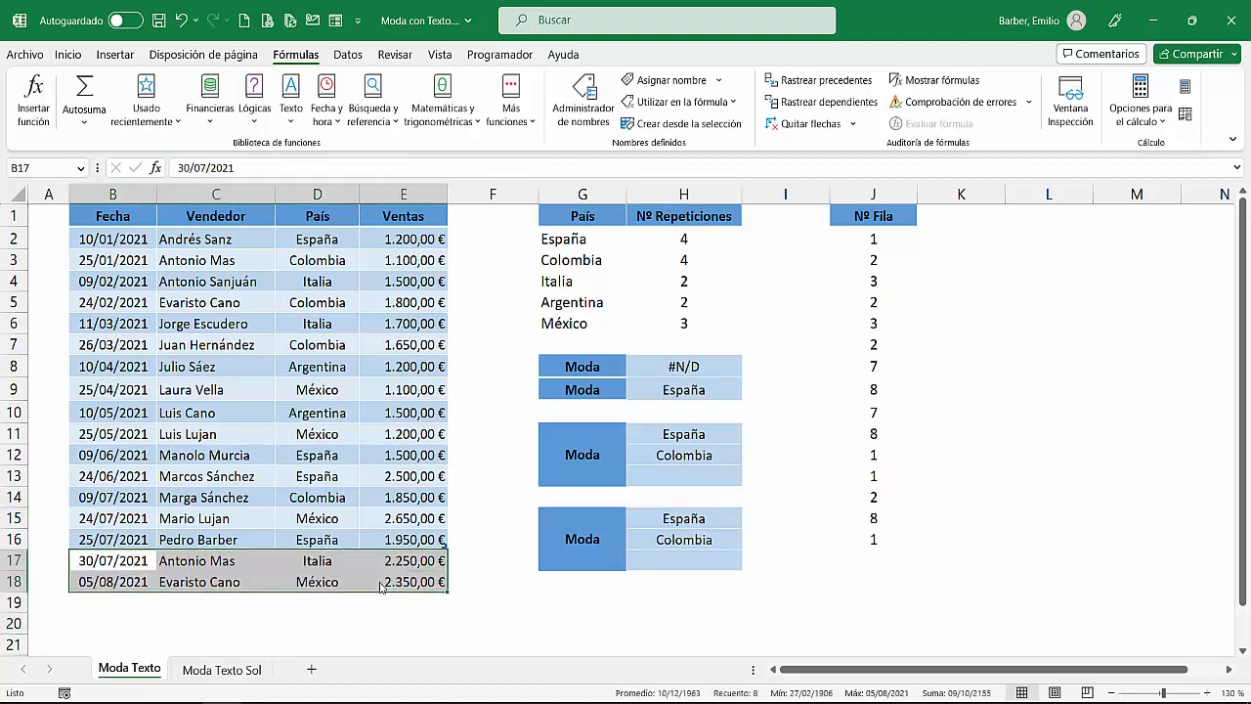
left_click_drag(446, 547, 449, 587)
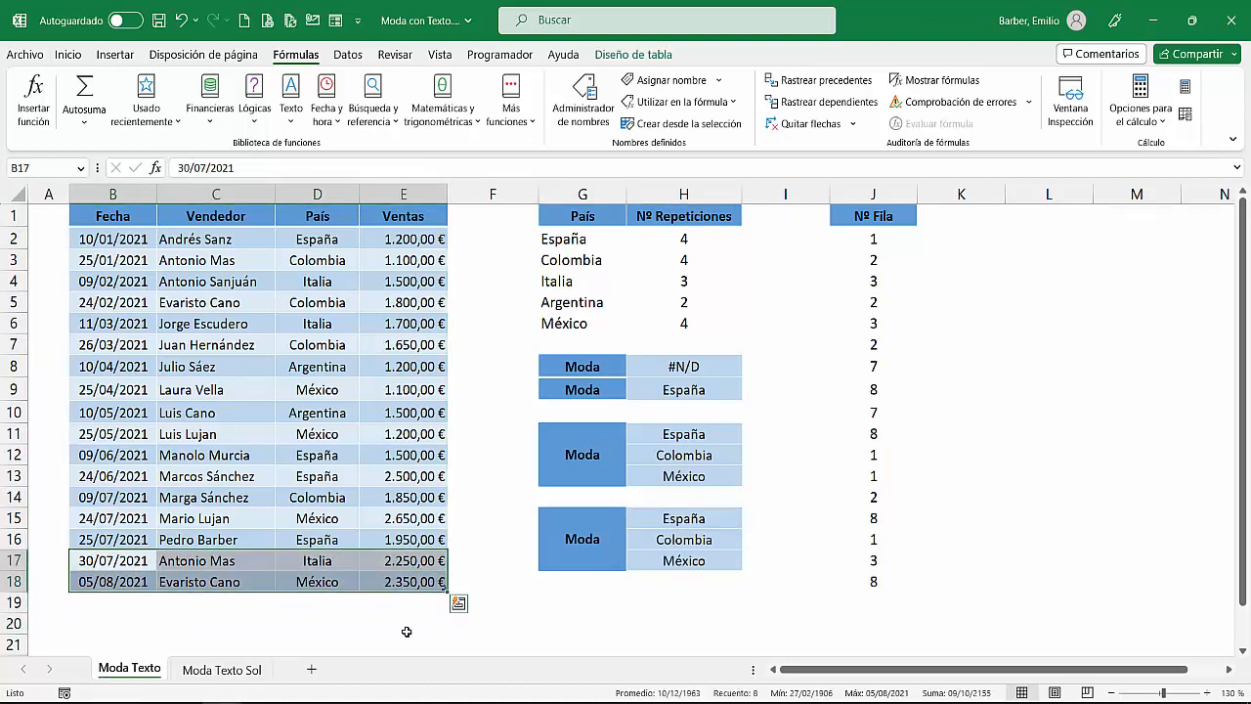